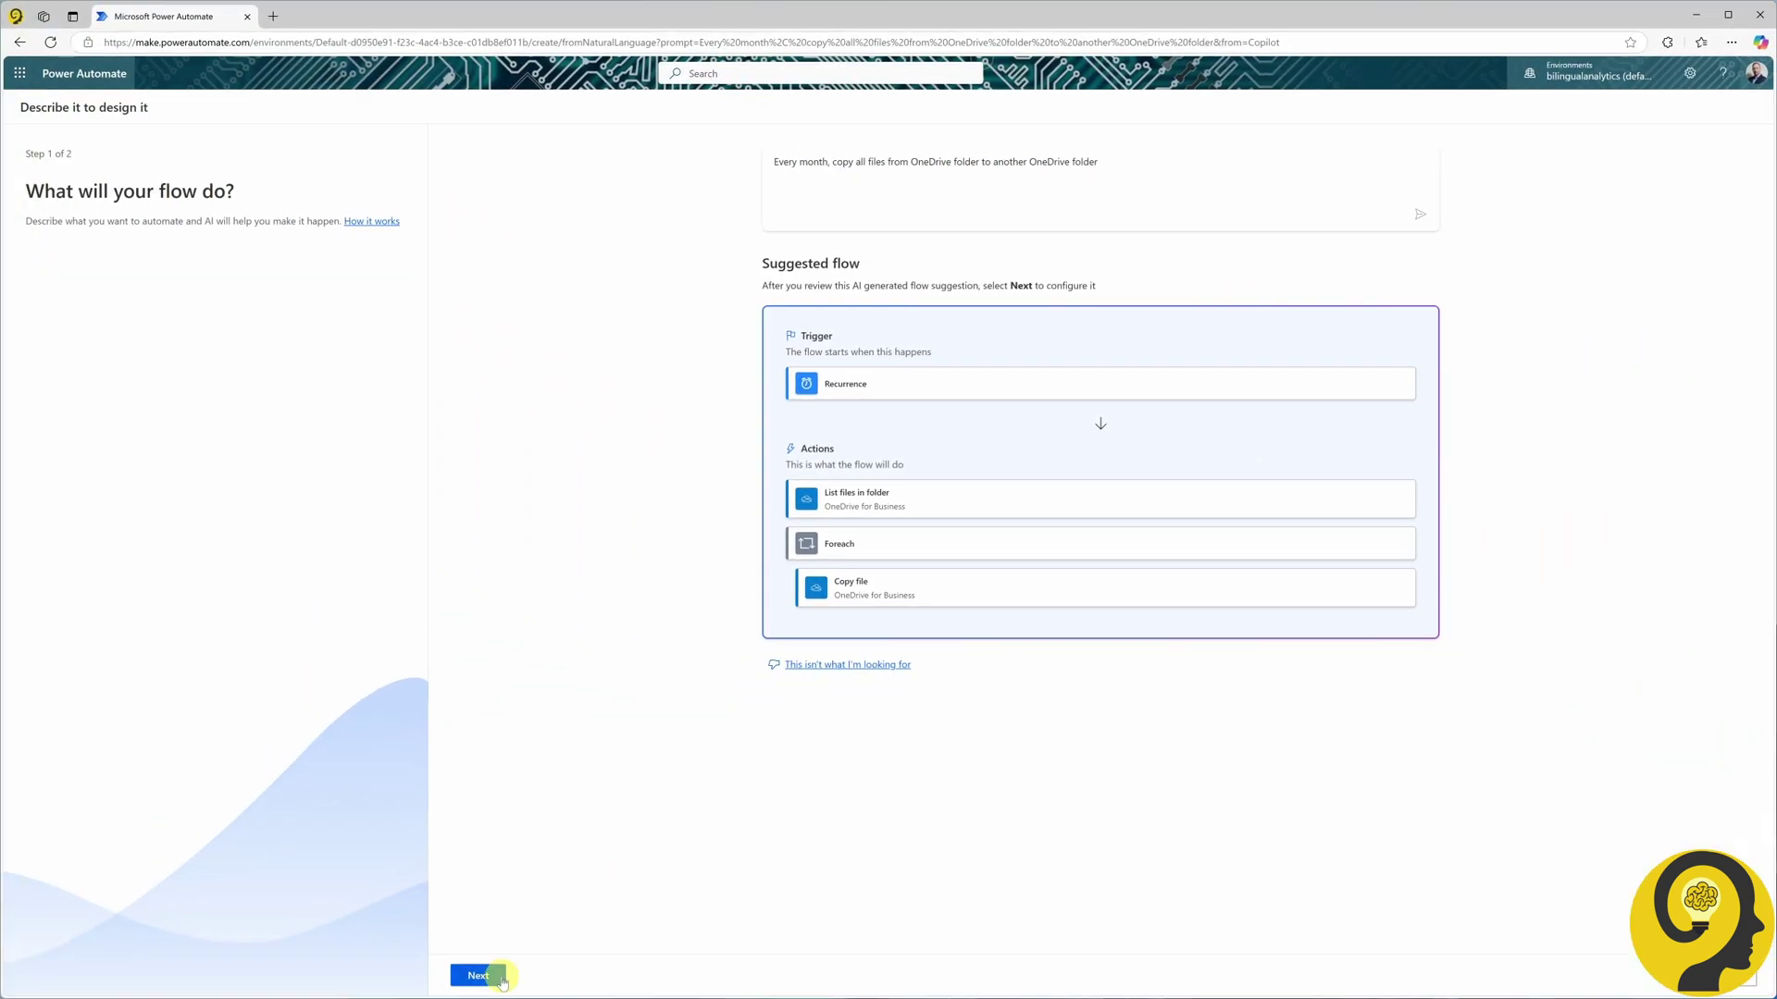
# Accept the suggested monthly OneDrive file-copy flow and create it with its OneDrive for Business connection
pyautogui.click(477, 975)
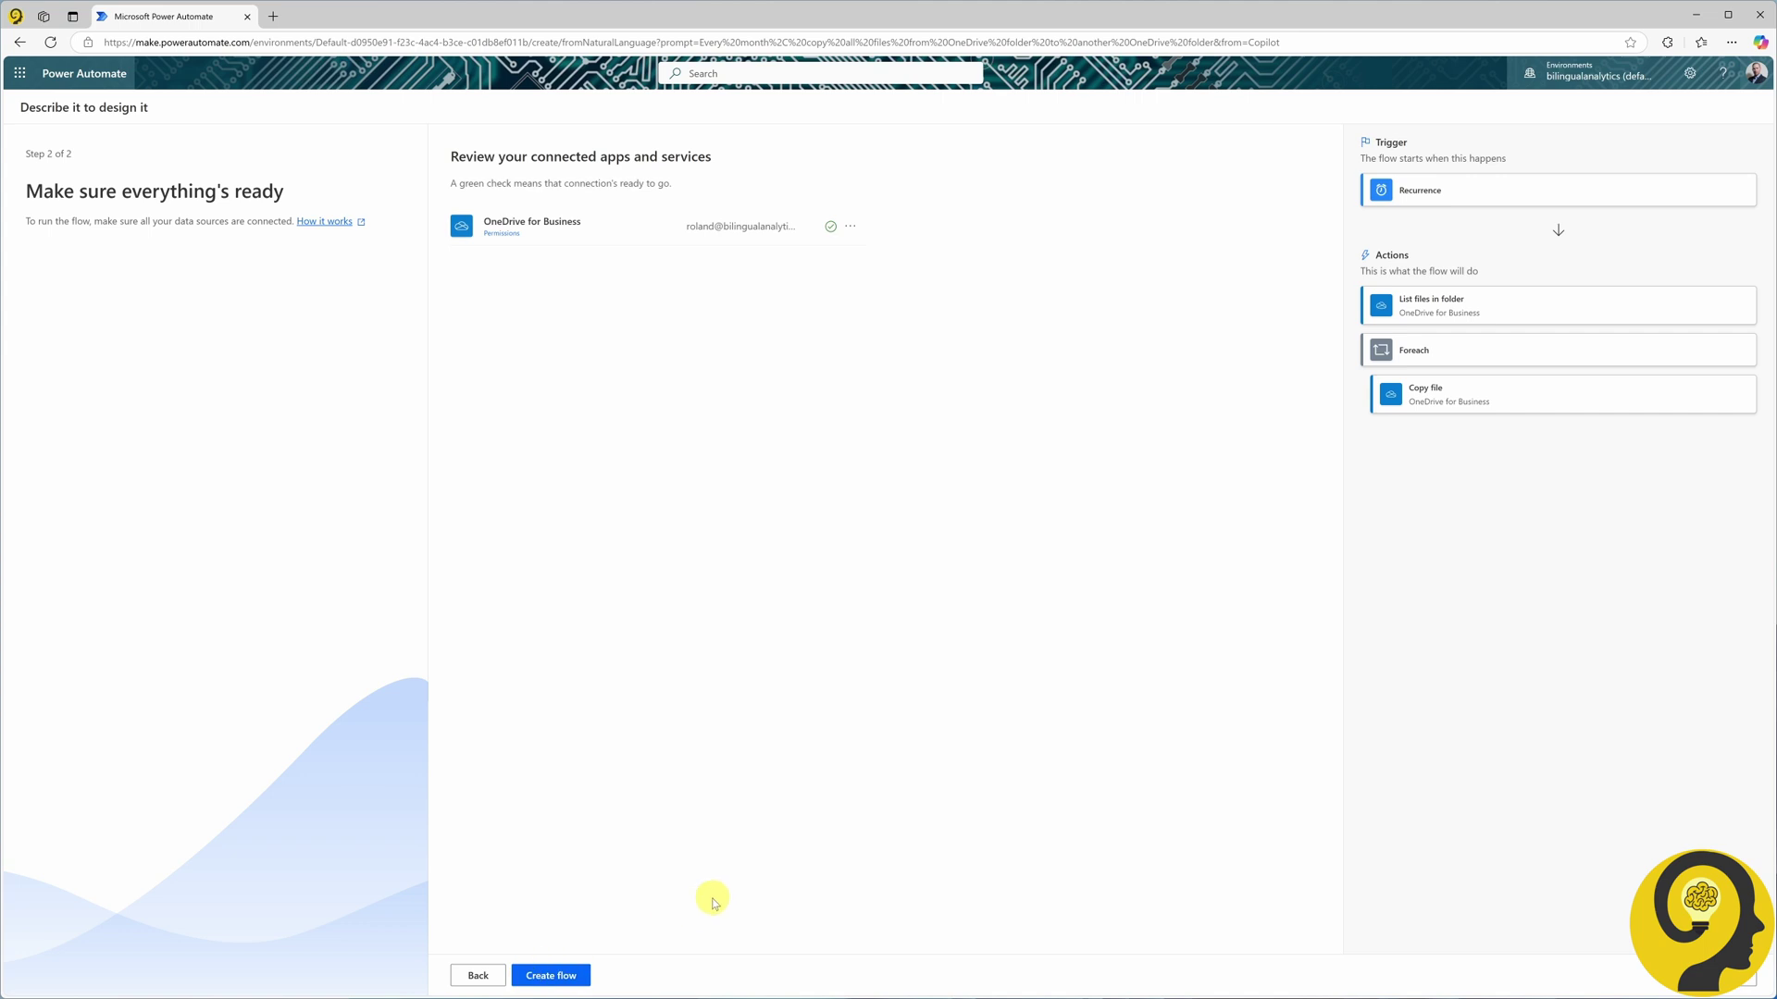
pyautogui.click(573, 974)
pyautogui.scroll(5, 1048, 528)
pyautogui.scroll(-3, 1031, 537)
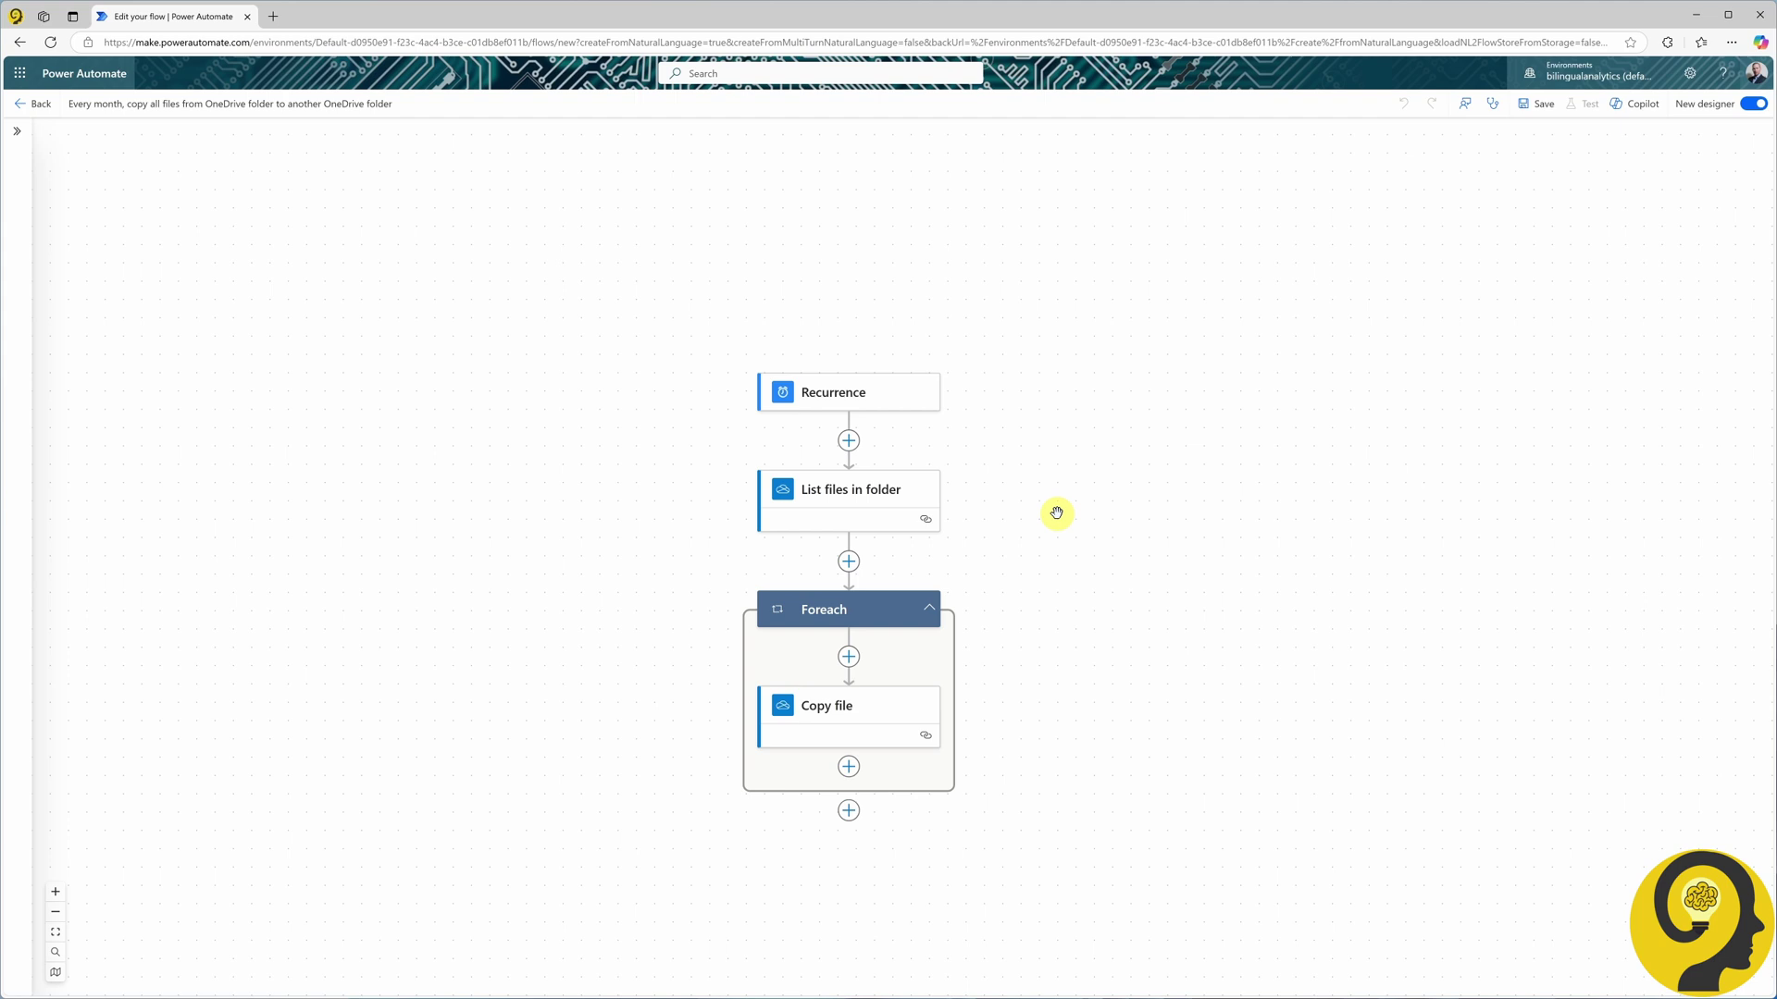
# Leave the OneDrive file-copy flow without saving and return to the home page
pyautogui.click(42, 105)
pyautogui.click(968, 155)
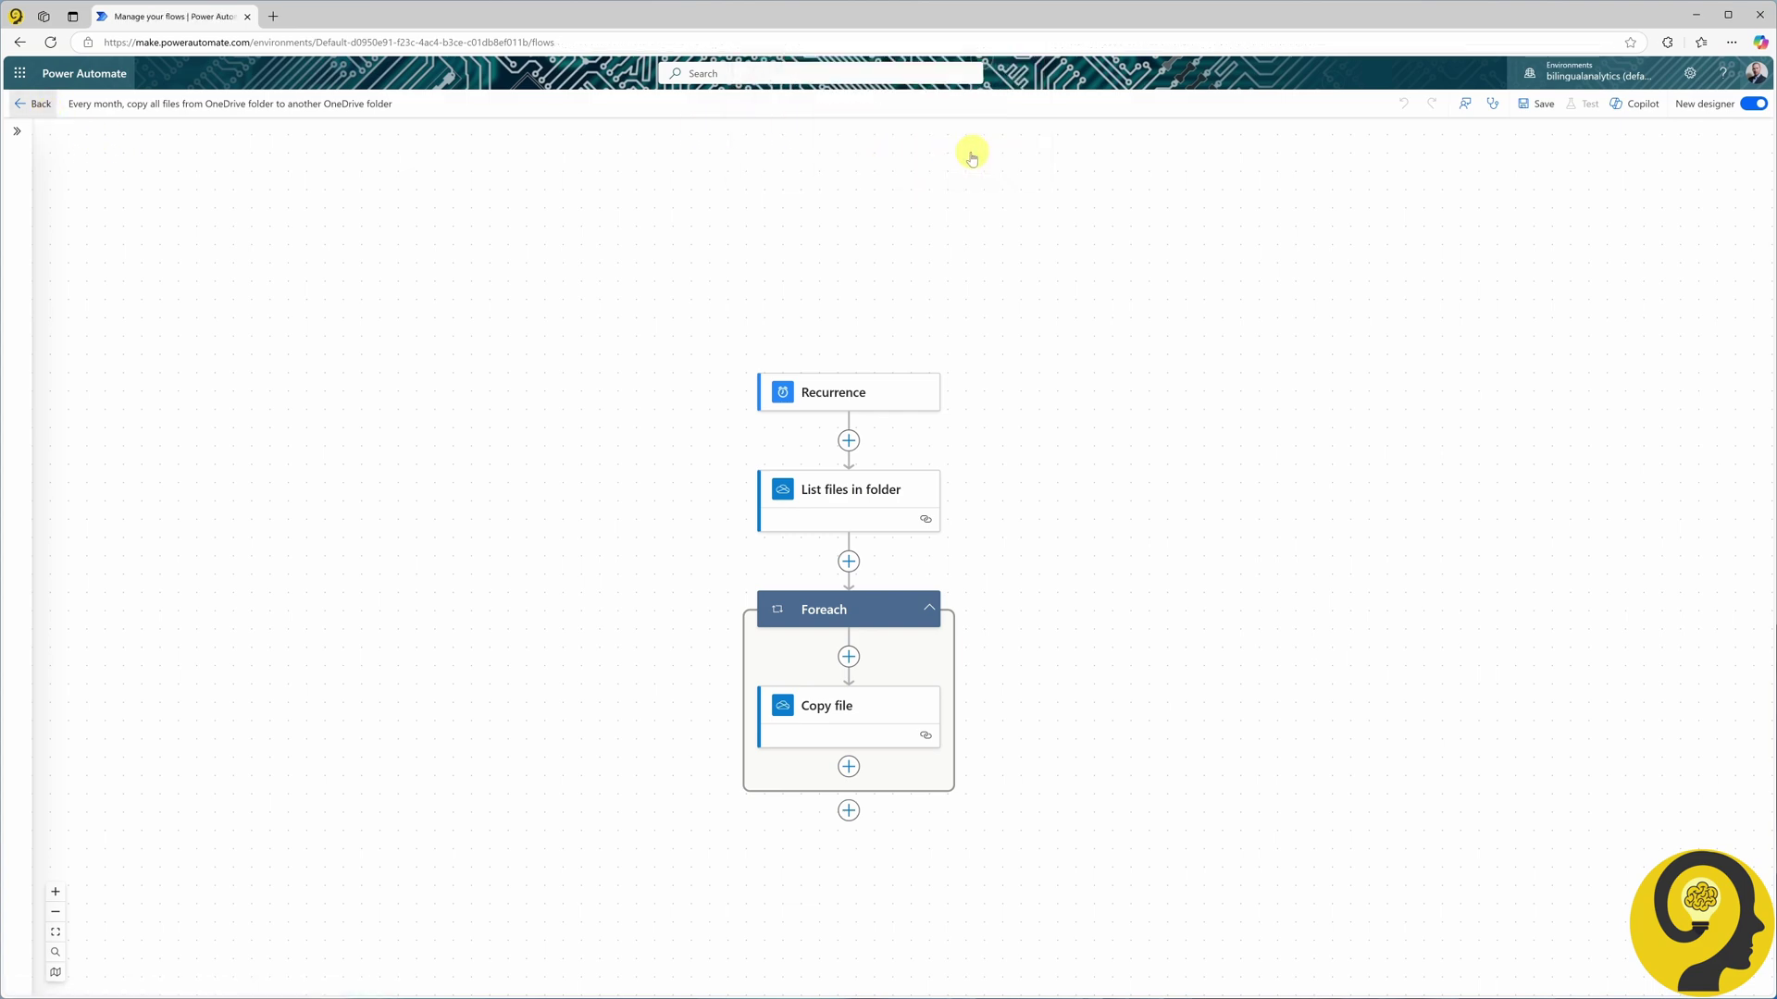
pyautogui.click(82, 139)
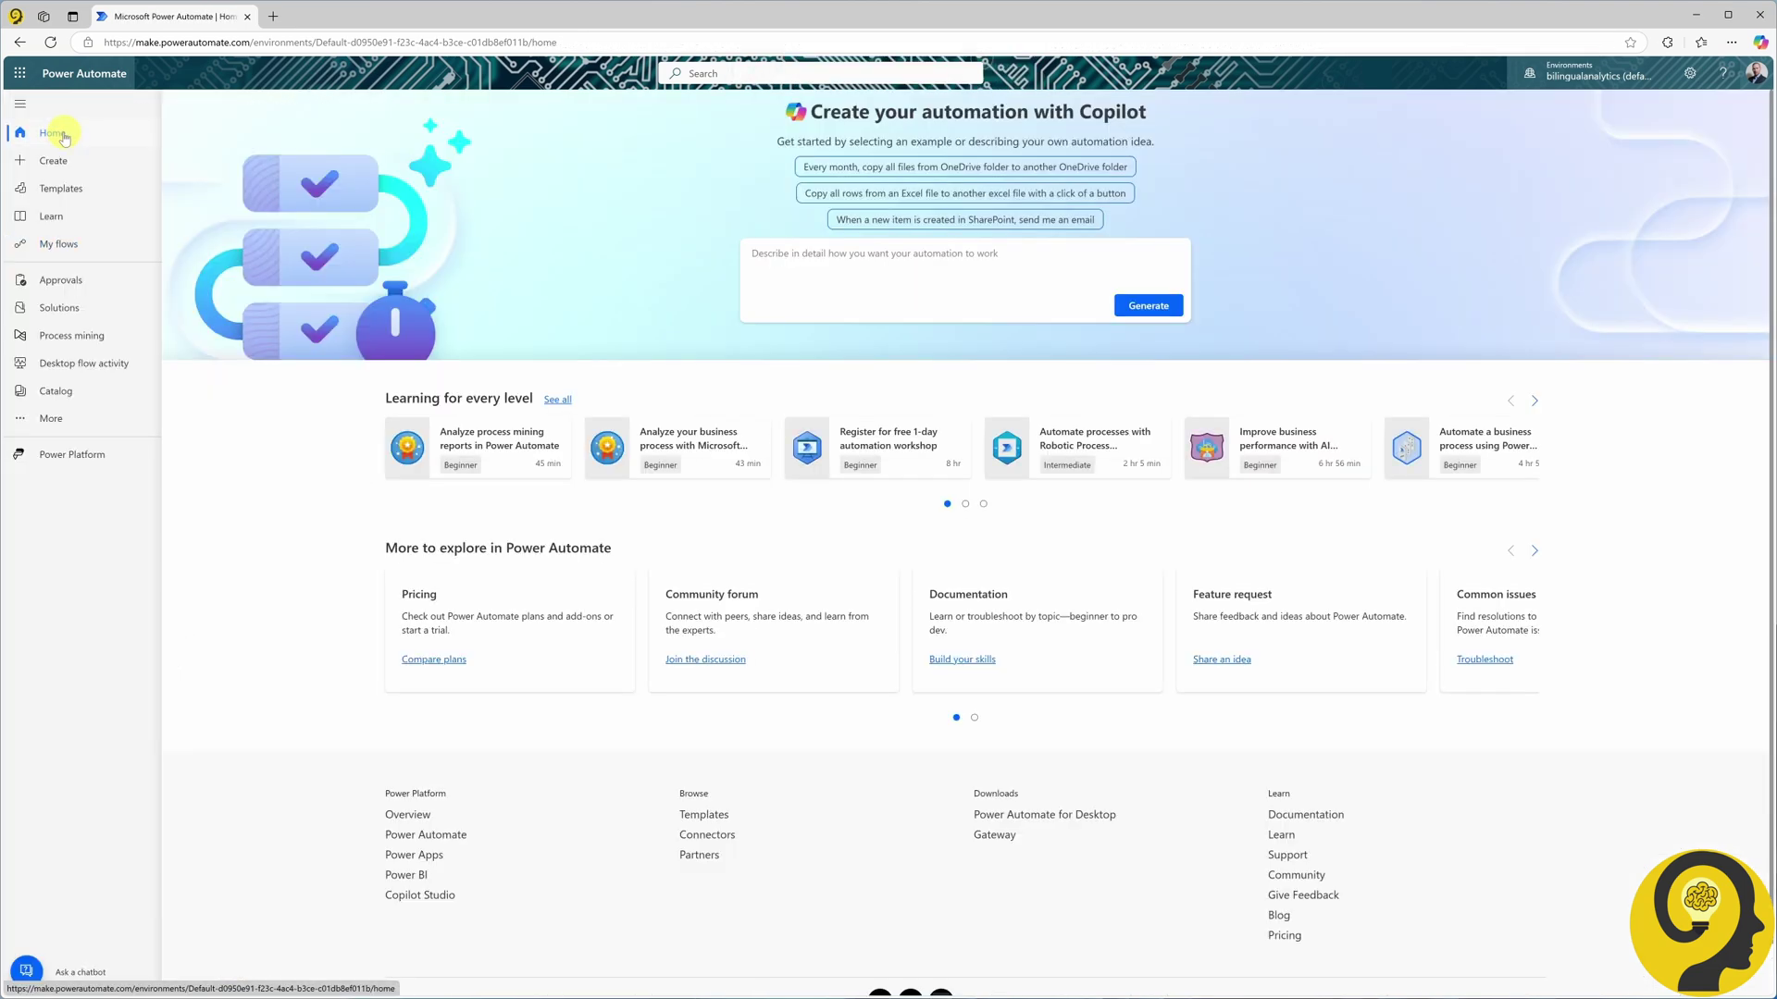
# Generate a flow suggestion that saves Microsoft Form quiz responses to a CSV file in a SharePoint folder and refreshes a Power BI semantic model
pyautogui.click(816, 253)
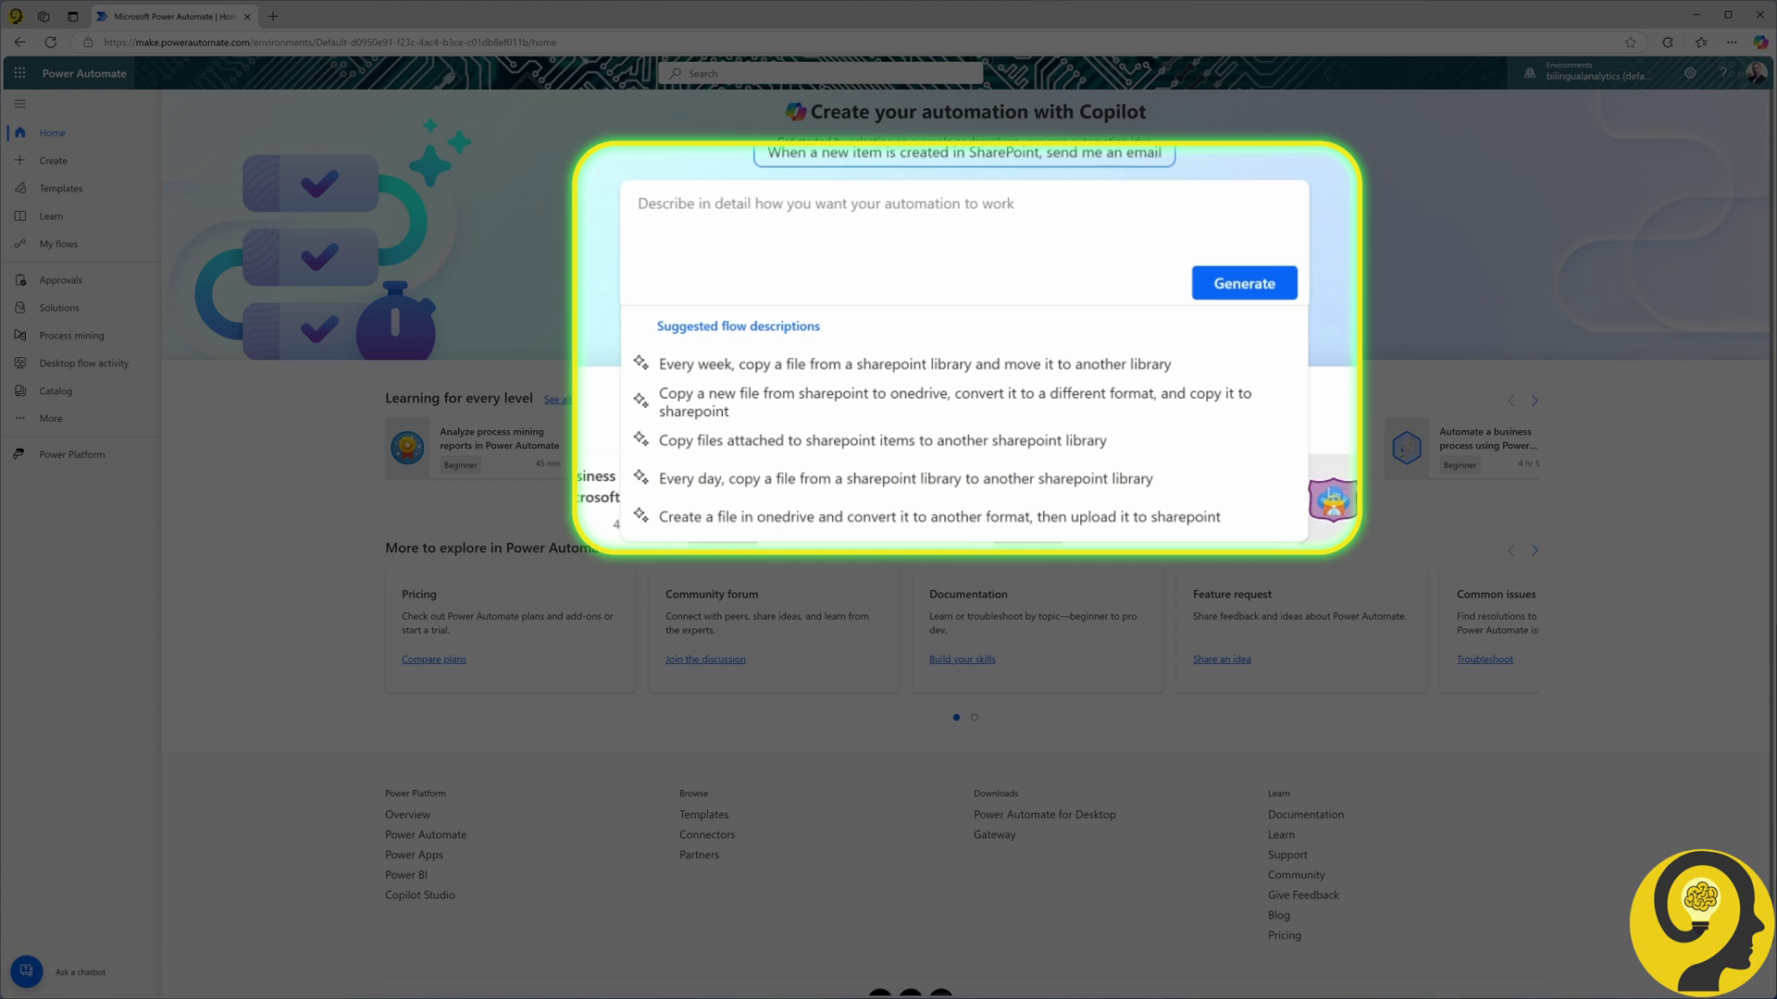
pyautogui.write('save al')
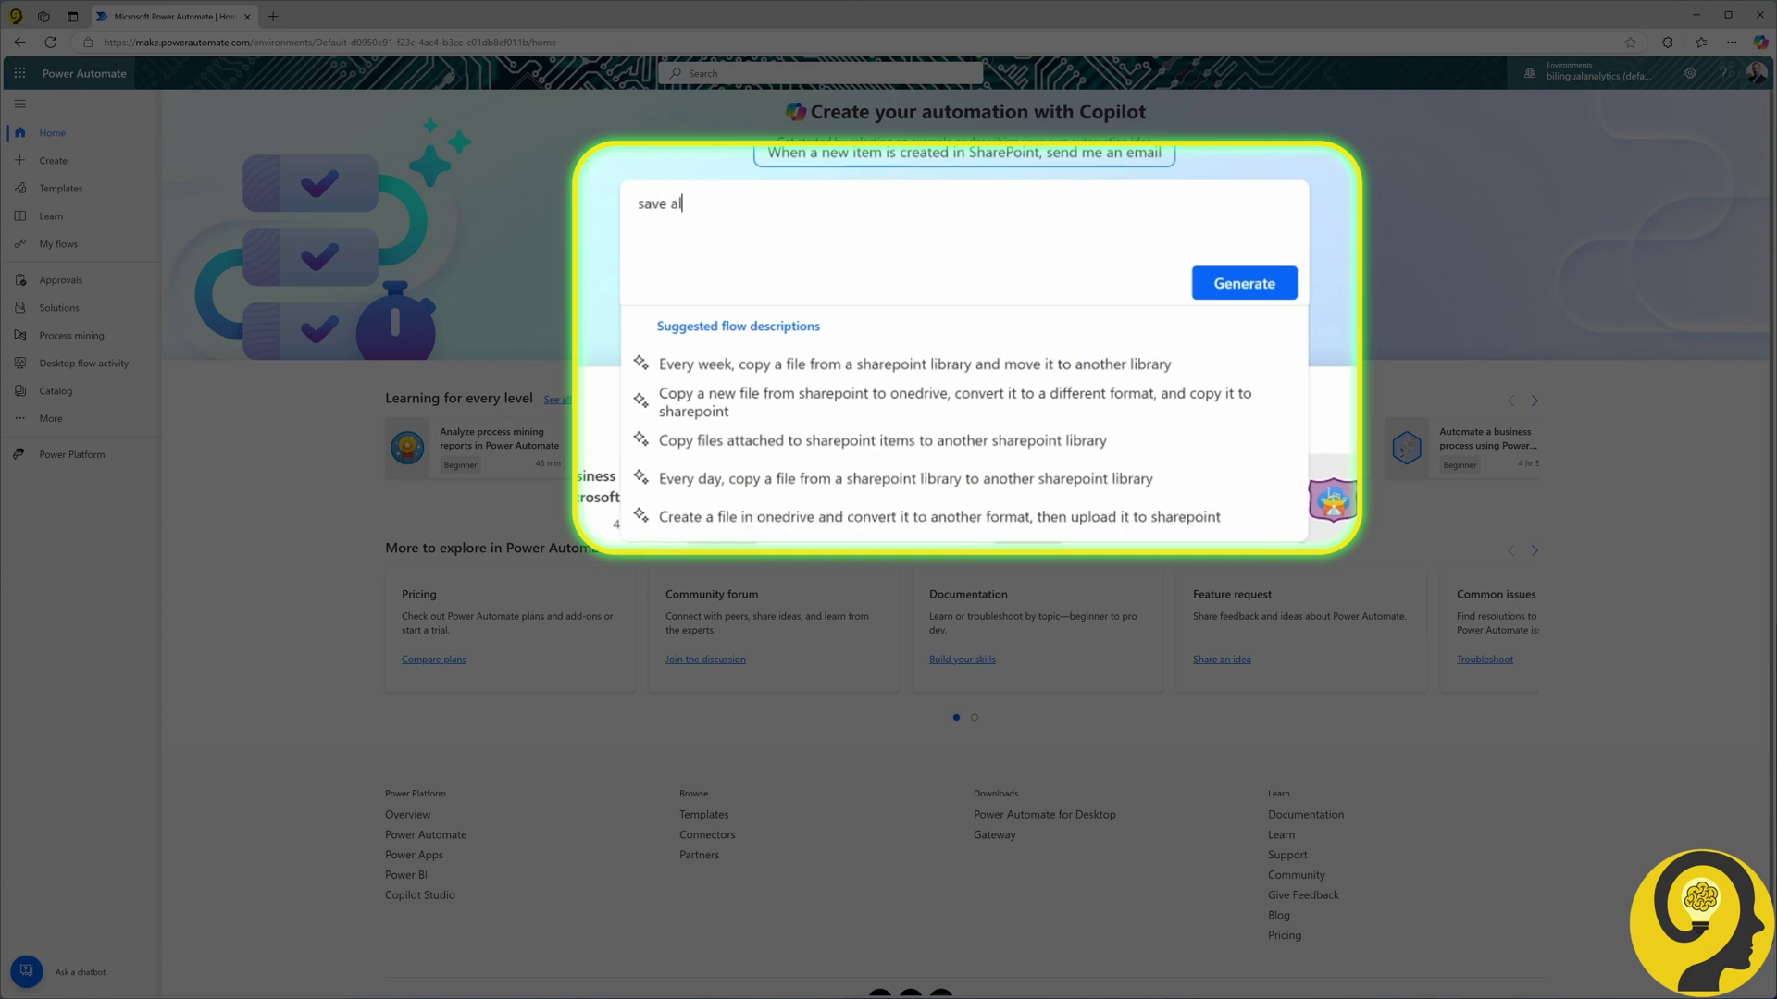
pyautogui.write('l responses from a microsoft form quiz to a csv f')
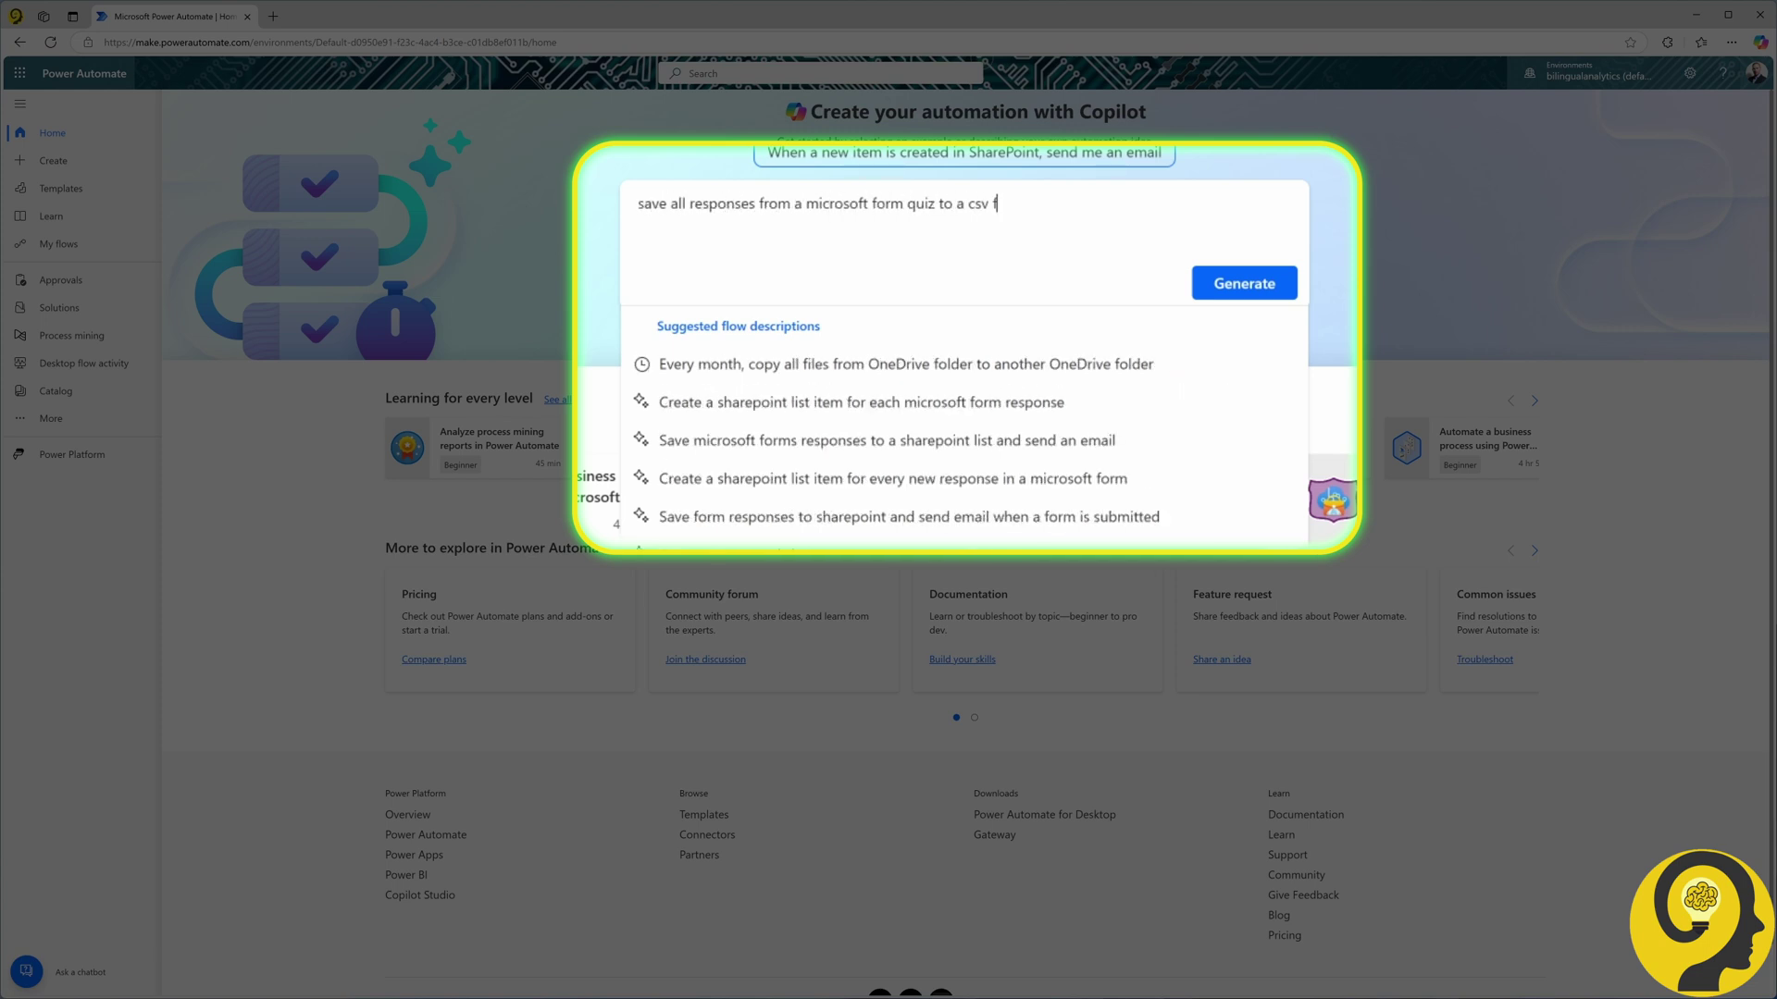
pyautogui.write('ile stored in sharepoint folder. once new ')
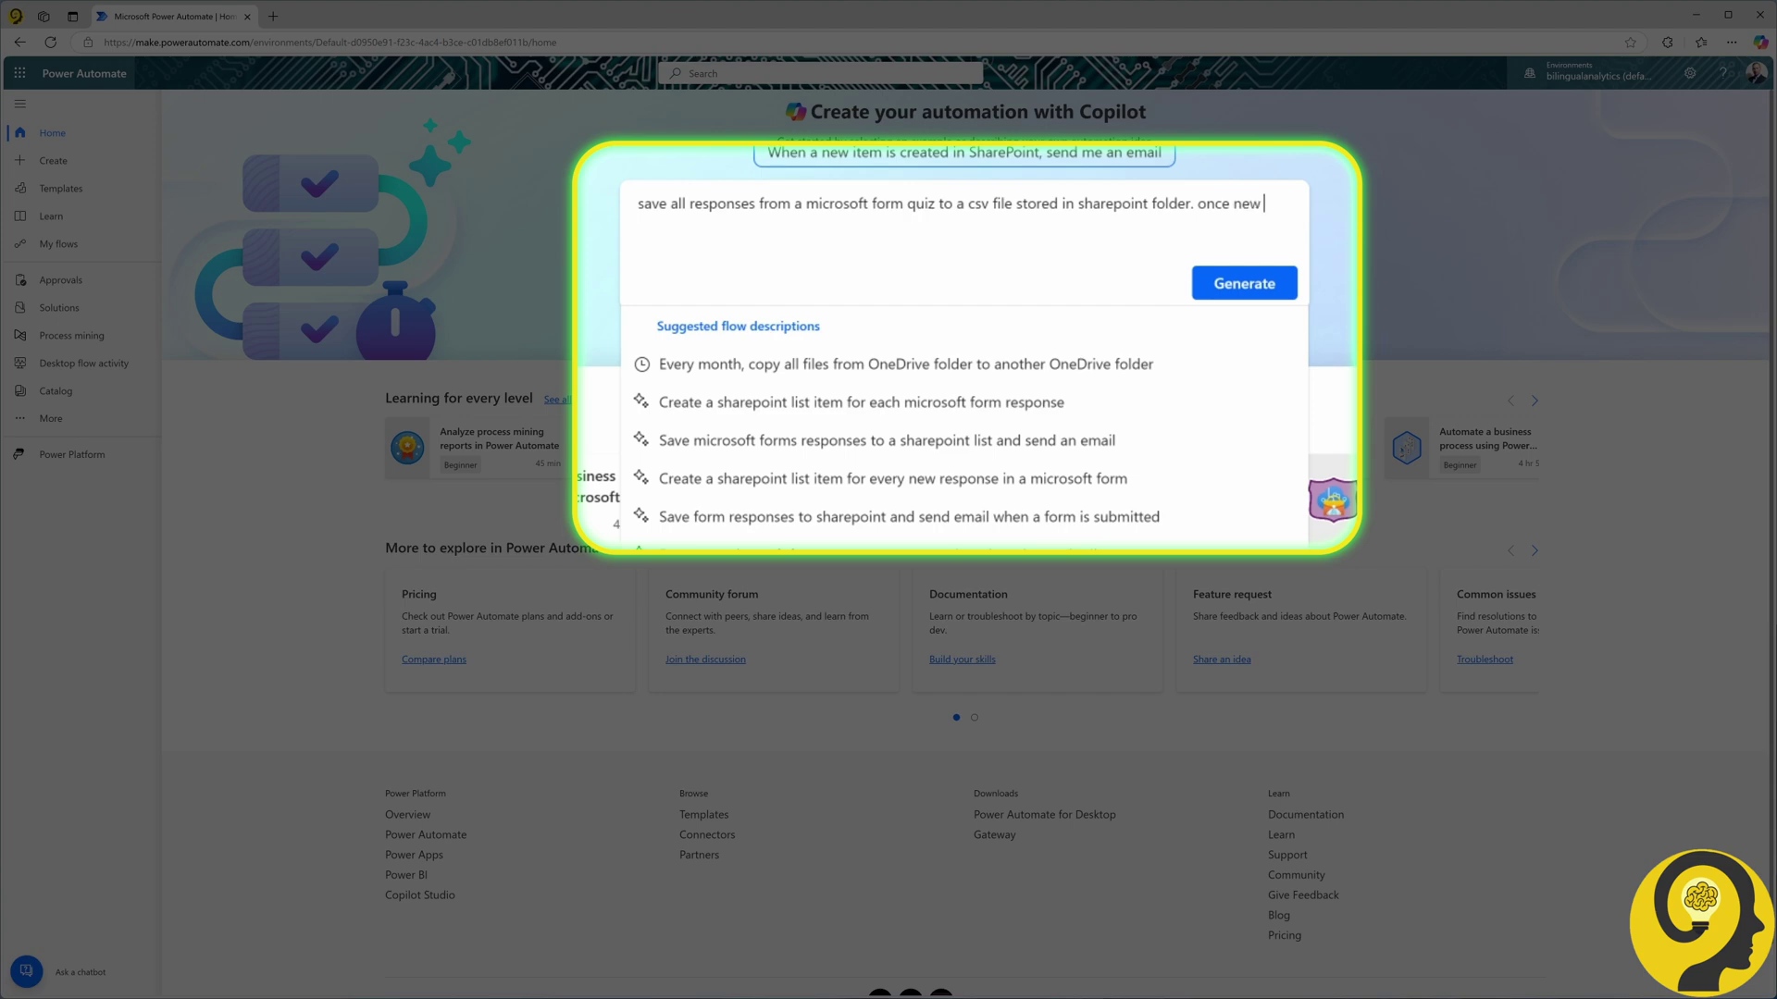
pyautogui.write('responses are added plesae refresh a power bi semantic model')
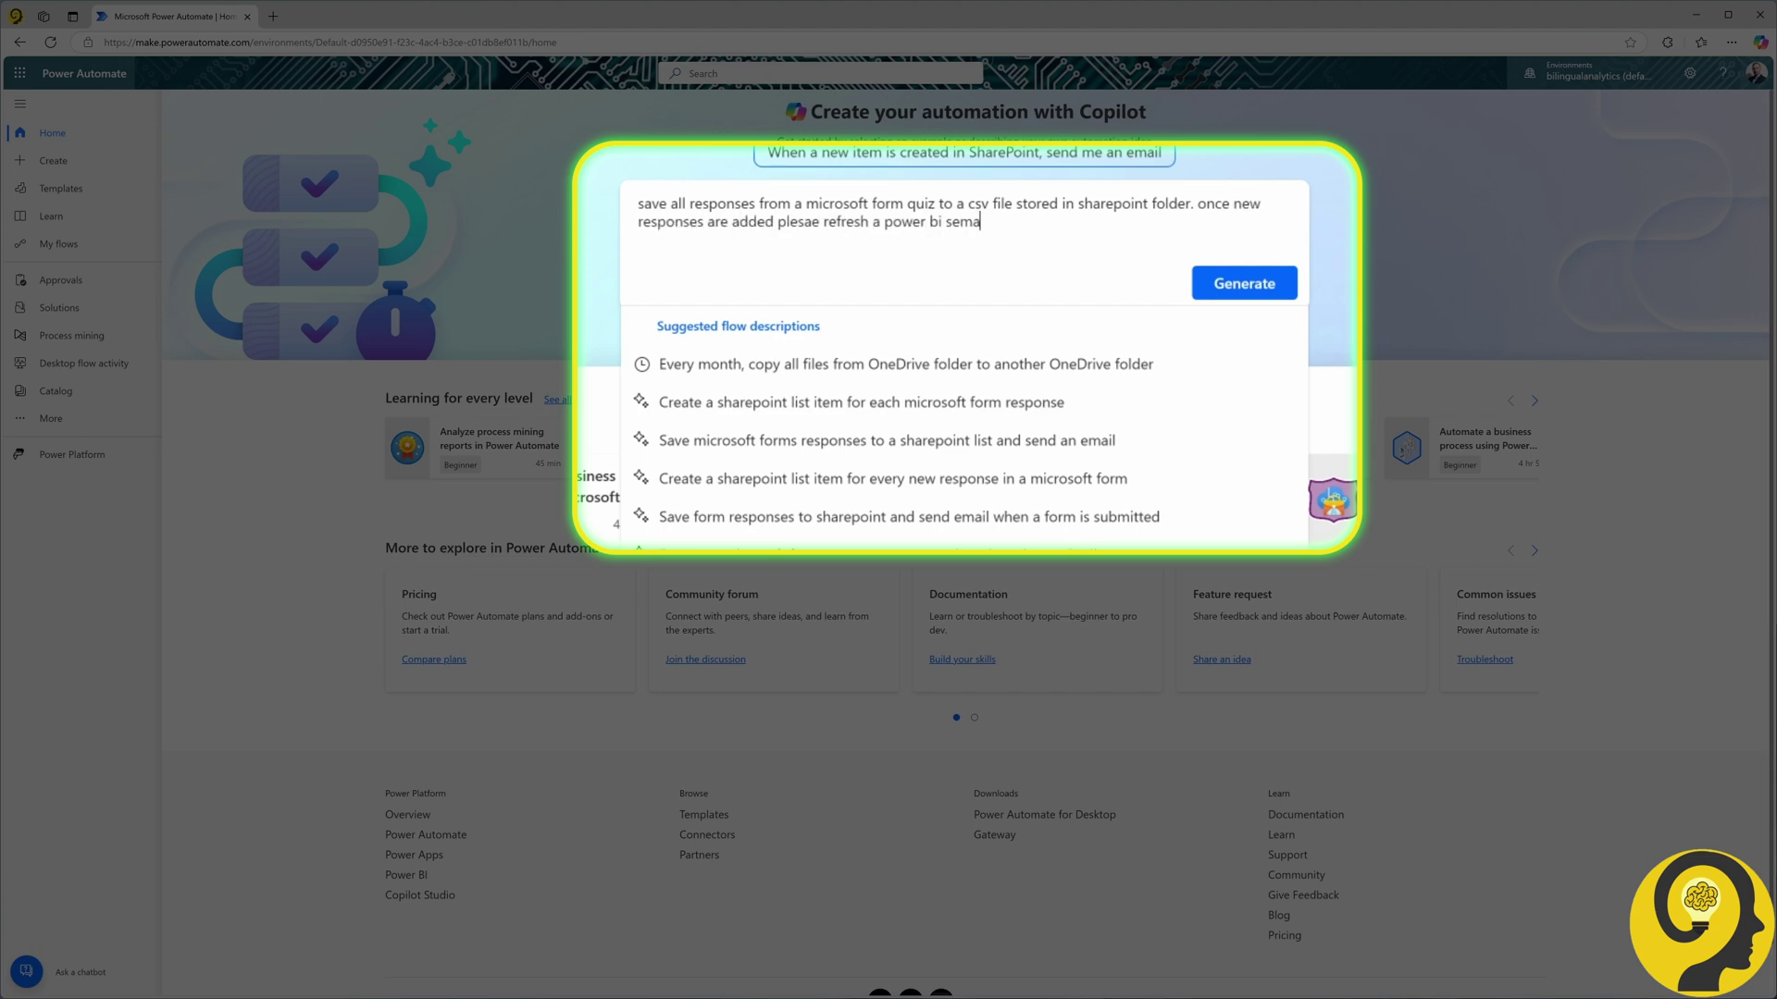
pyautogui.click(1215, 289)
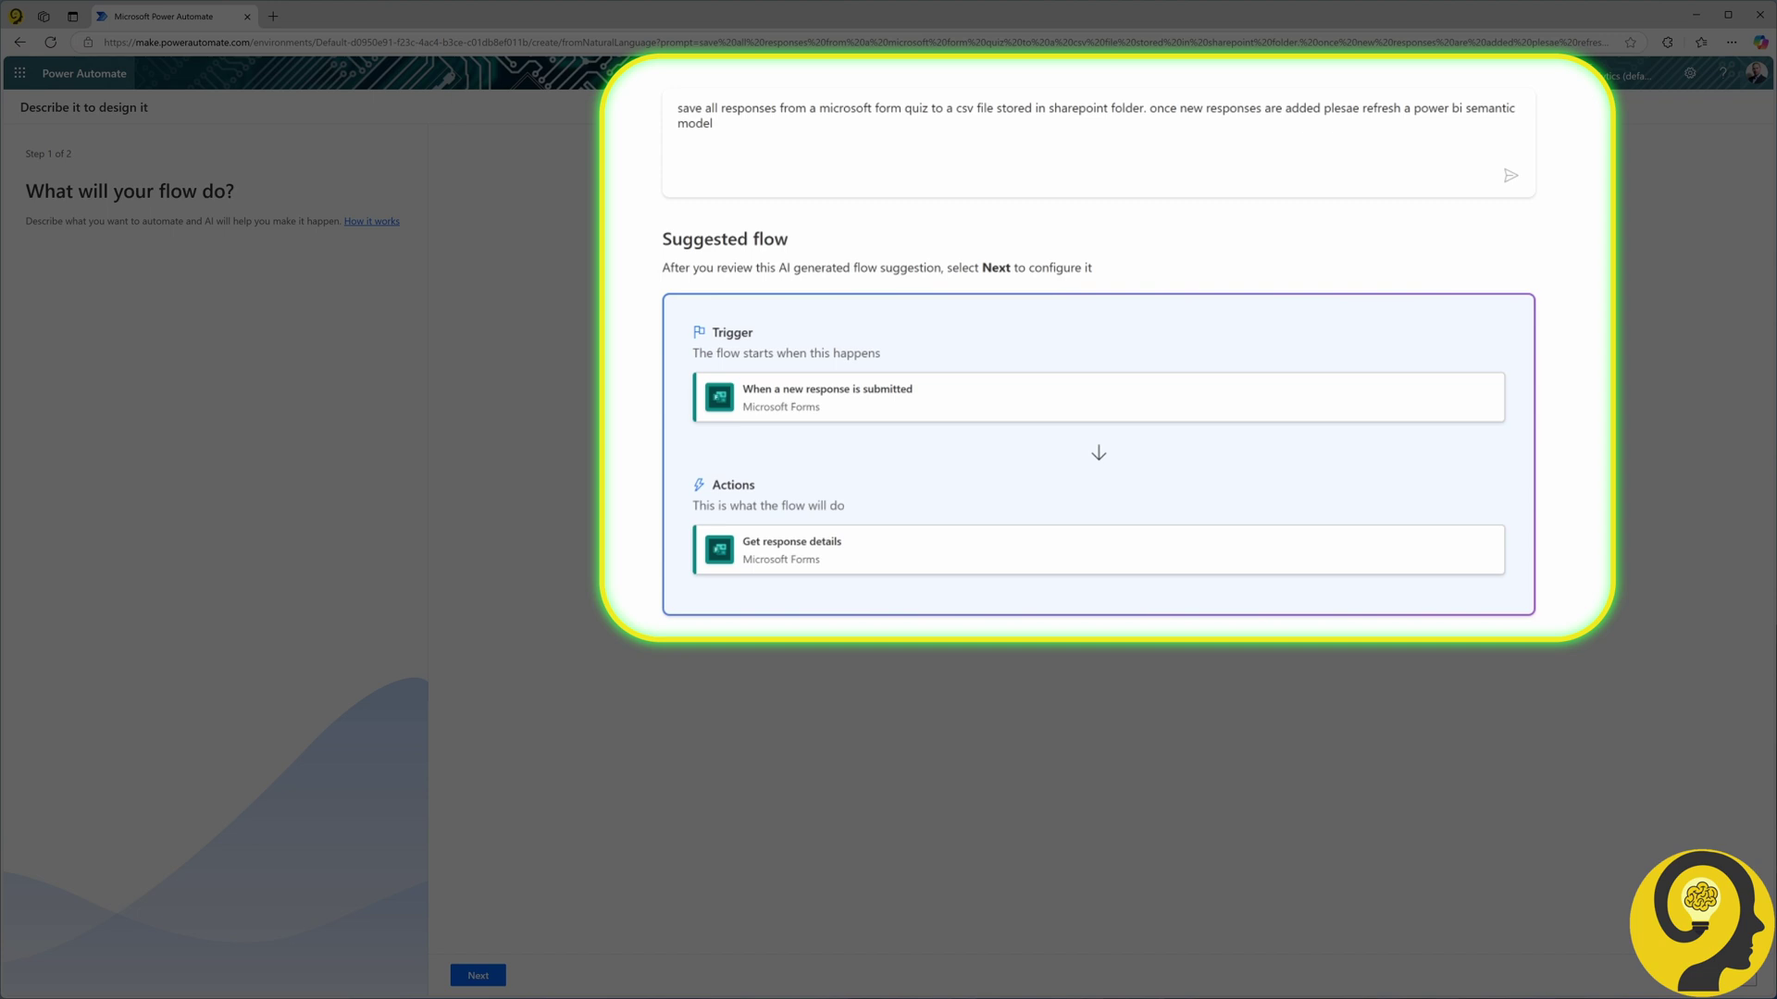
# Replace "semantic model" with "dataset" in the flow description, regenerate the suggestion and create the flow
pyautogui.moveTo(713, 124); pyautogui.dragTo(1457, 109)
pyautogui.write('dataset')
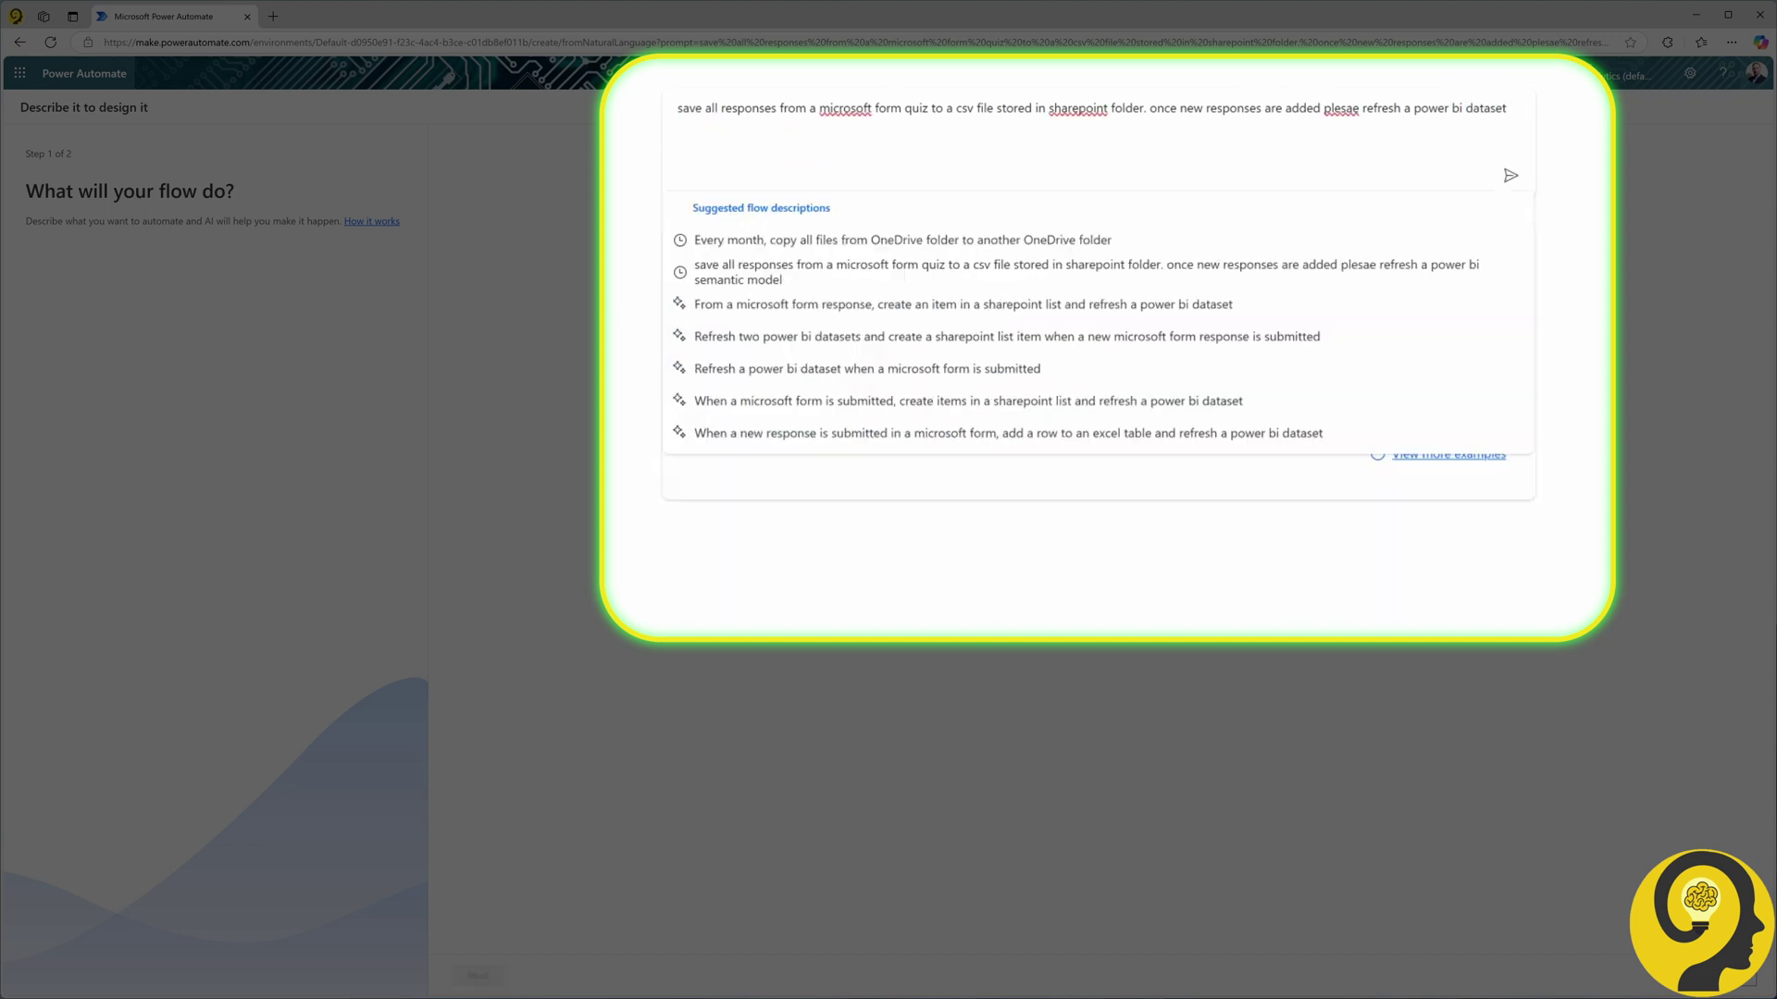
pyautogui.press('Return')
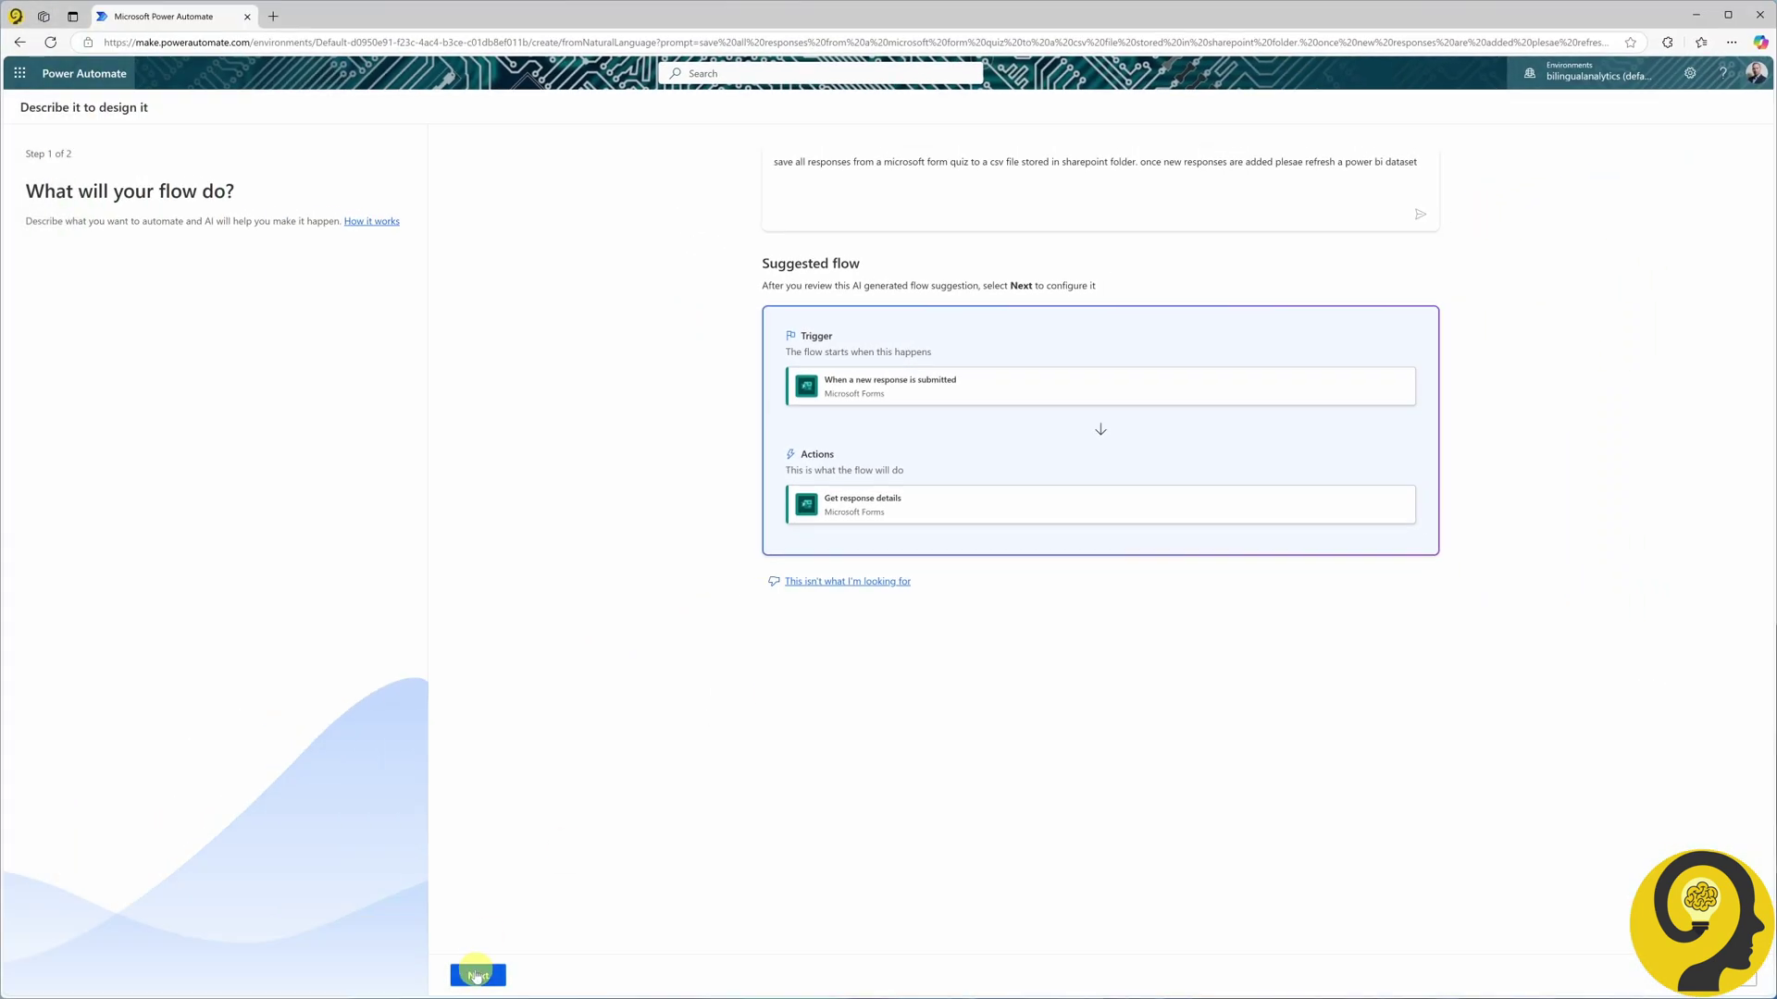
pyautogui.click(477, 975)
pyautogui.click(553, 976)
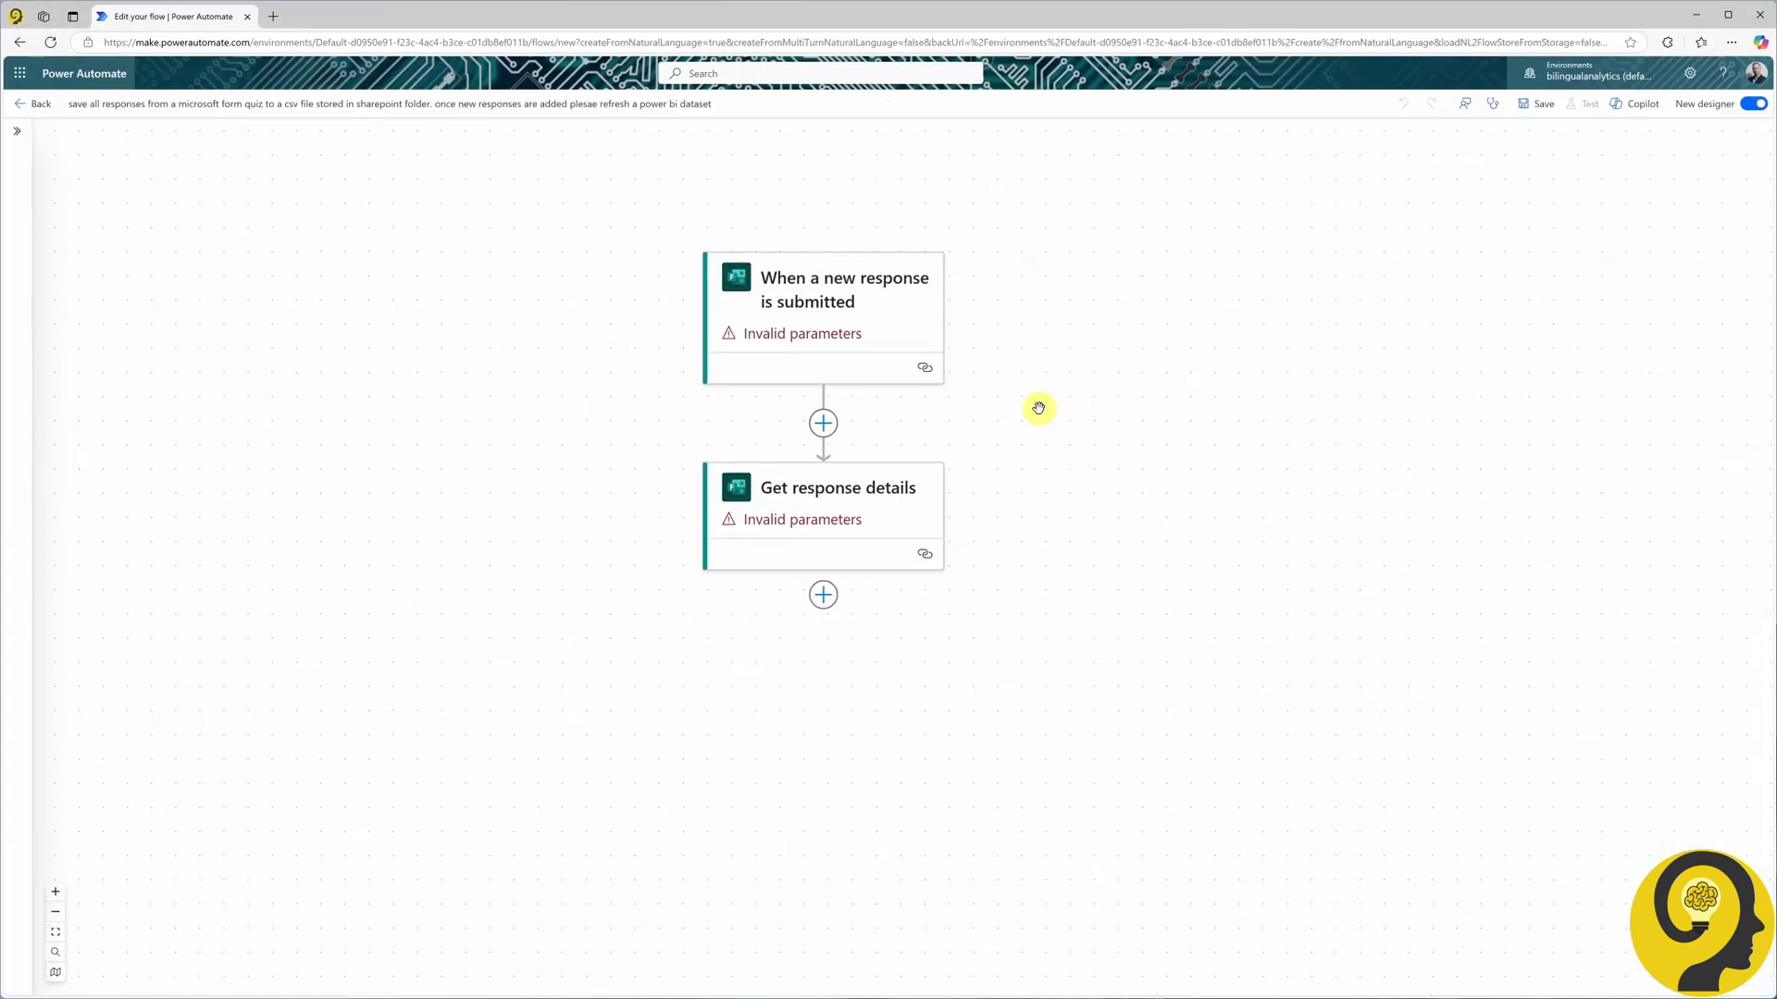
# Ask Copilot to "add a step to save the response to sharepoint as a csv file"
pyautogui.click(1634, 104)
pyautogui.click(1568, 842)
pyautogui.write('add a step to save the response to sharepoin')
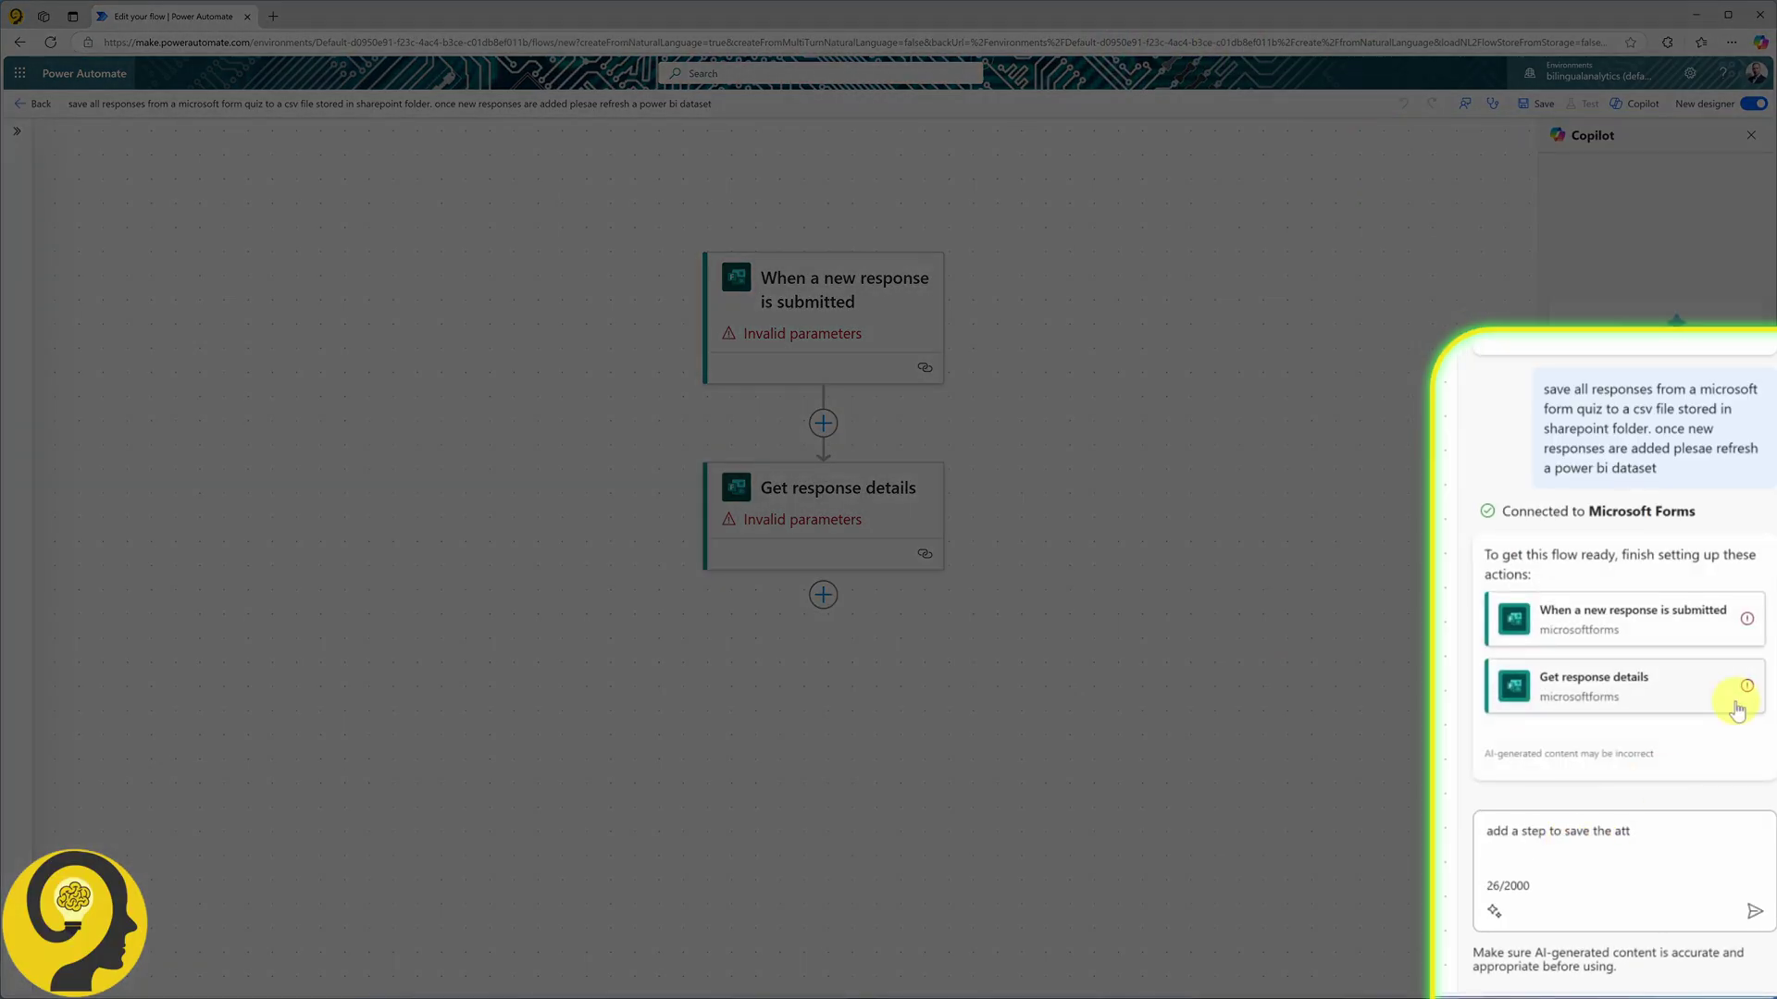
pyautogui.write('t as a csv file')
pyautogui.press('Return')
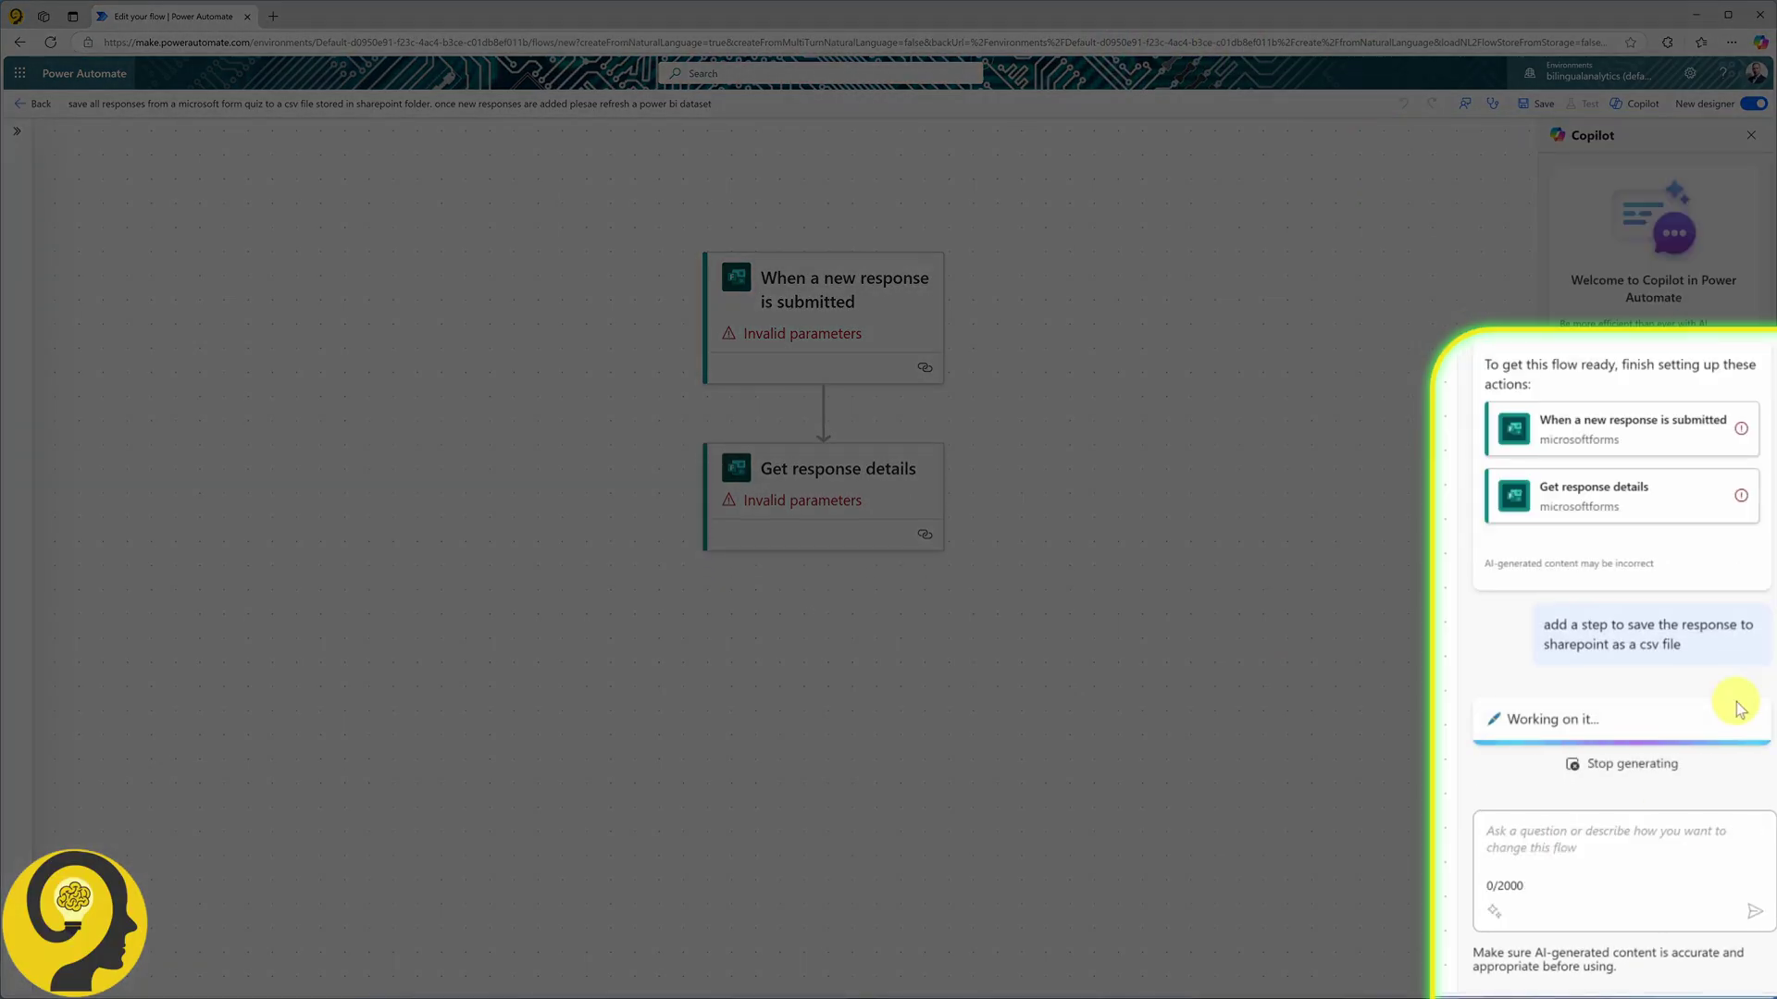
# Ask Copilot to lastly refresh a Power BI dataset in the flow
pyautogui.click(1674, 831)
pyautogui.write('and lastly refrsh a power bi dataset')
pyautogui.press('Return')
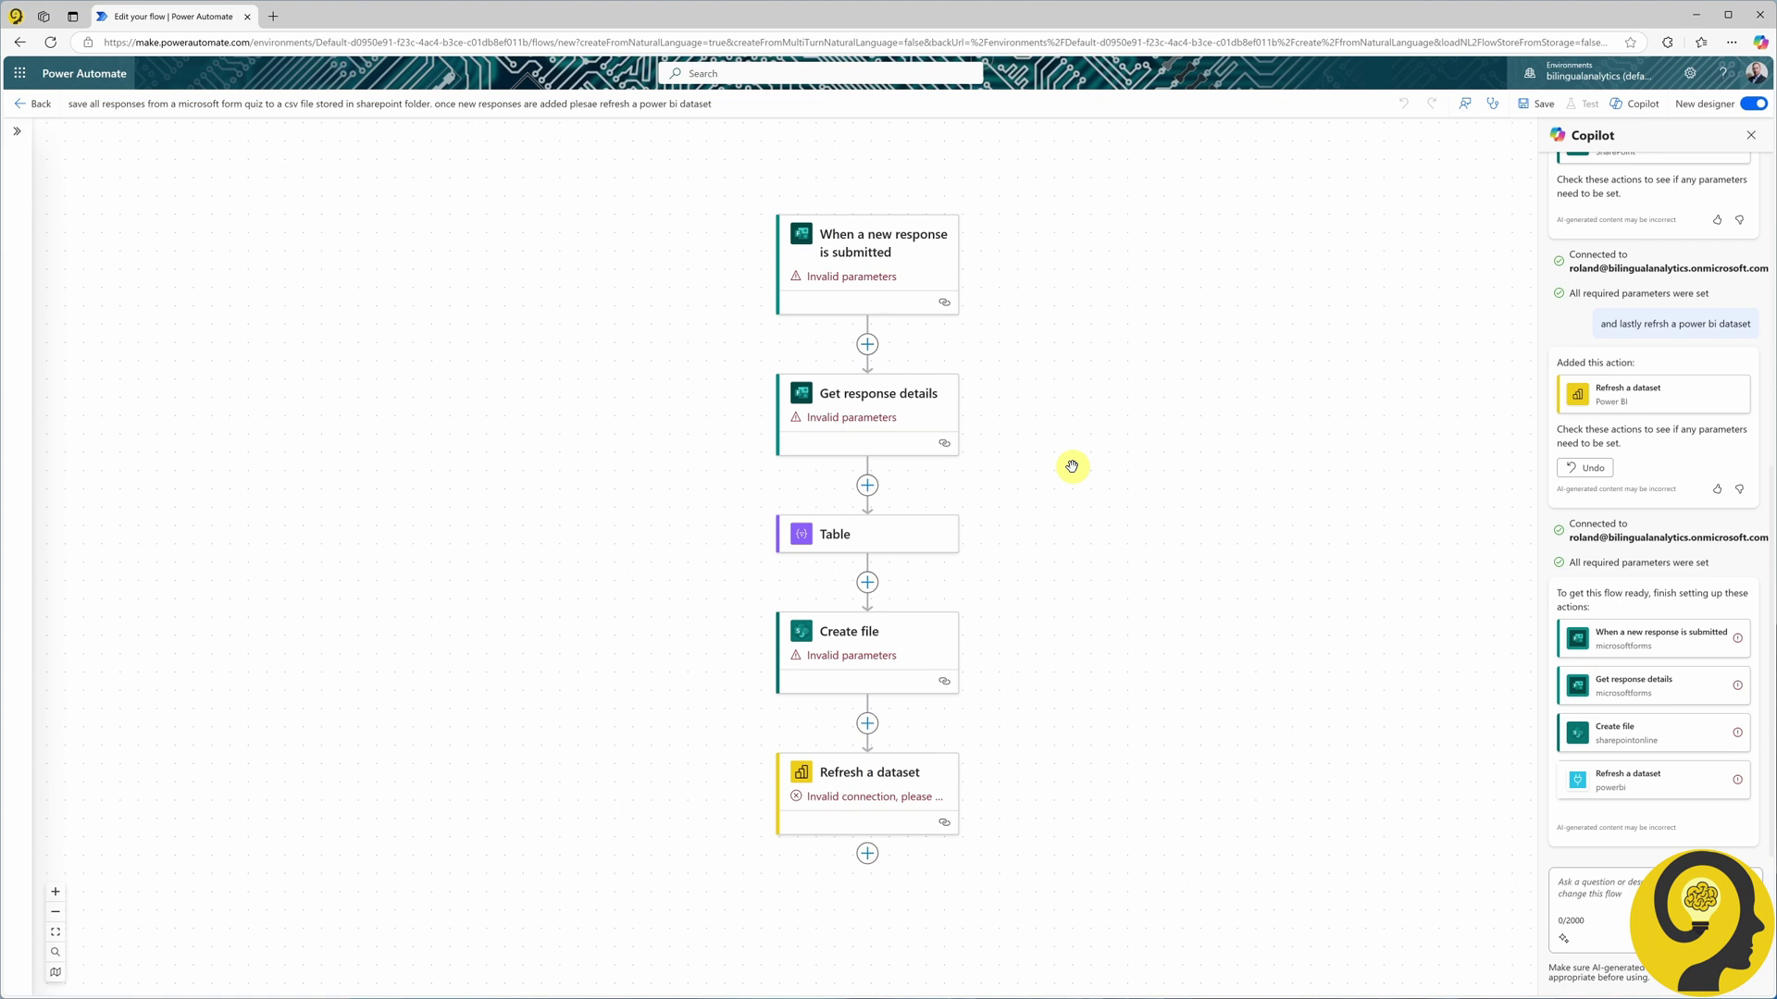
# Leave the form responses flow without saving and open the template gallery
pyautogui.click(40, 104)
pyautogui.click(954, 151)
pyautogui.click(61, 187)
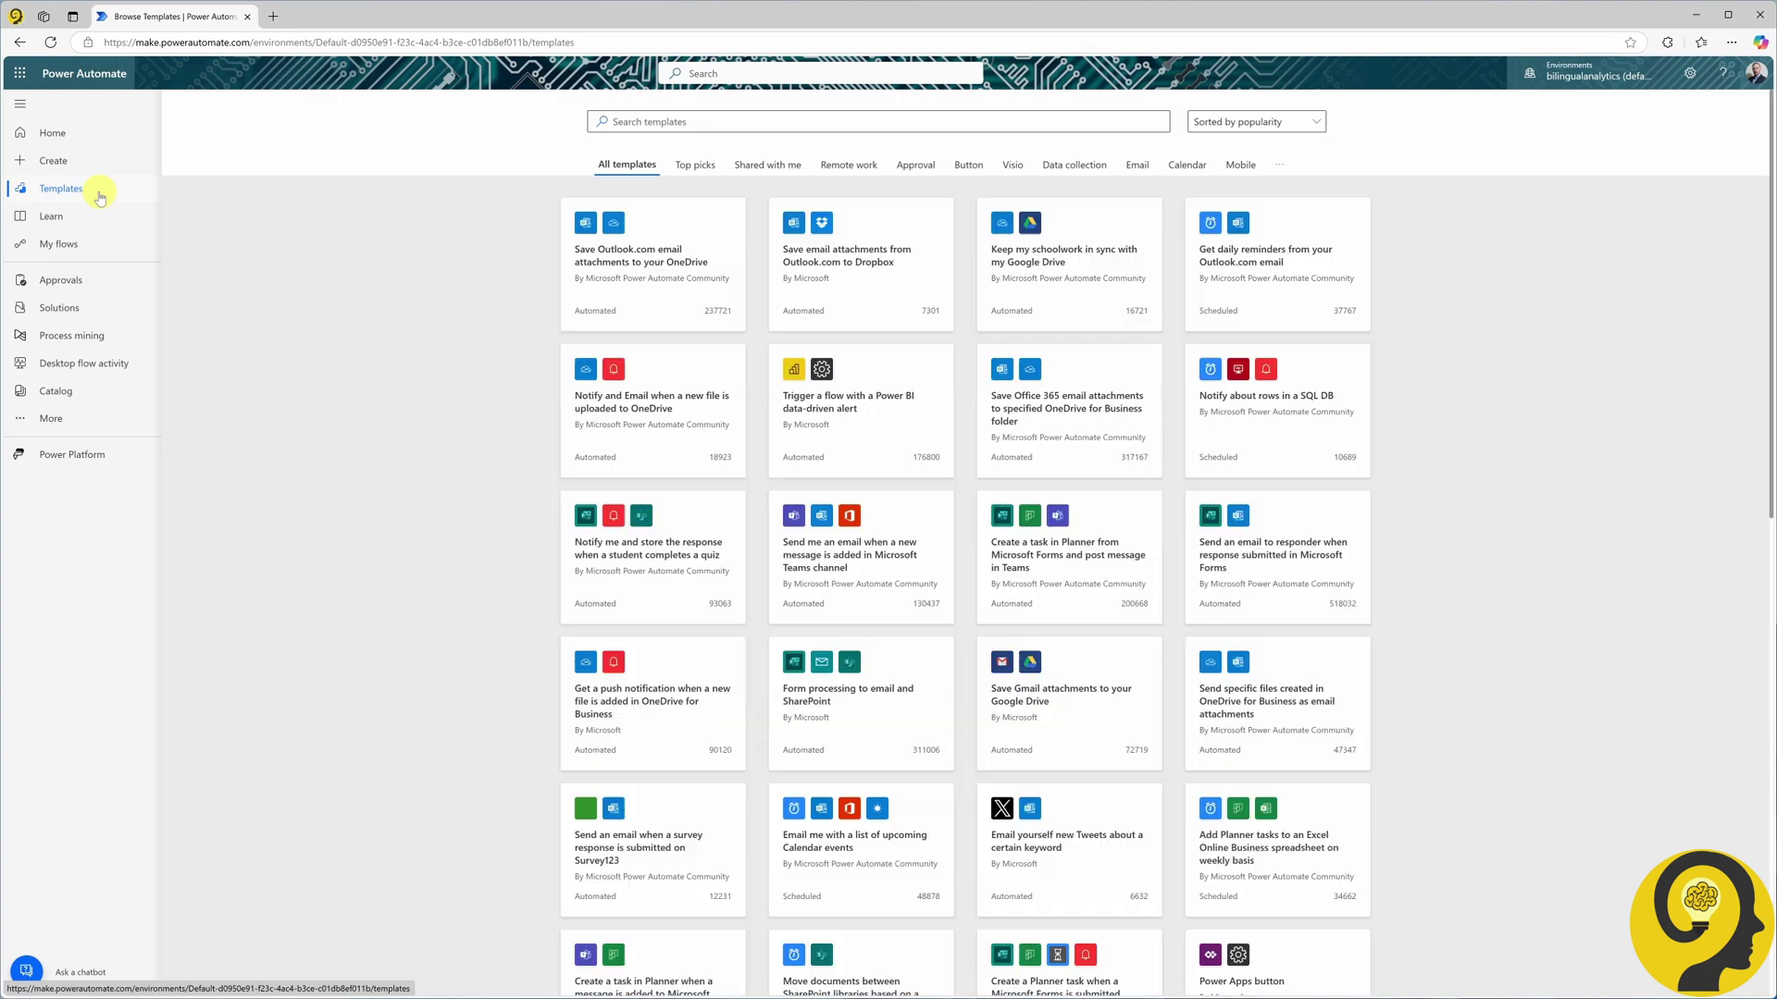
# Search the flow templates for "microsoft forms" and browse the matching templates
pyautogui.click(673, 122)
pyautogui.write('microsoft forms')
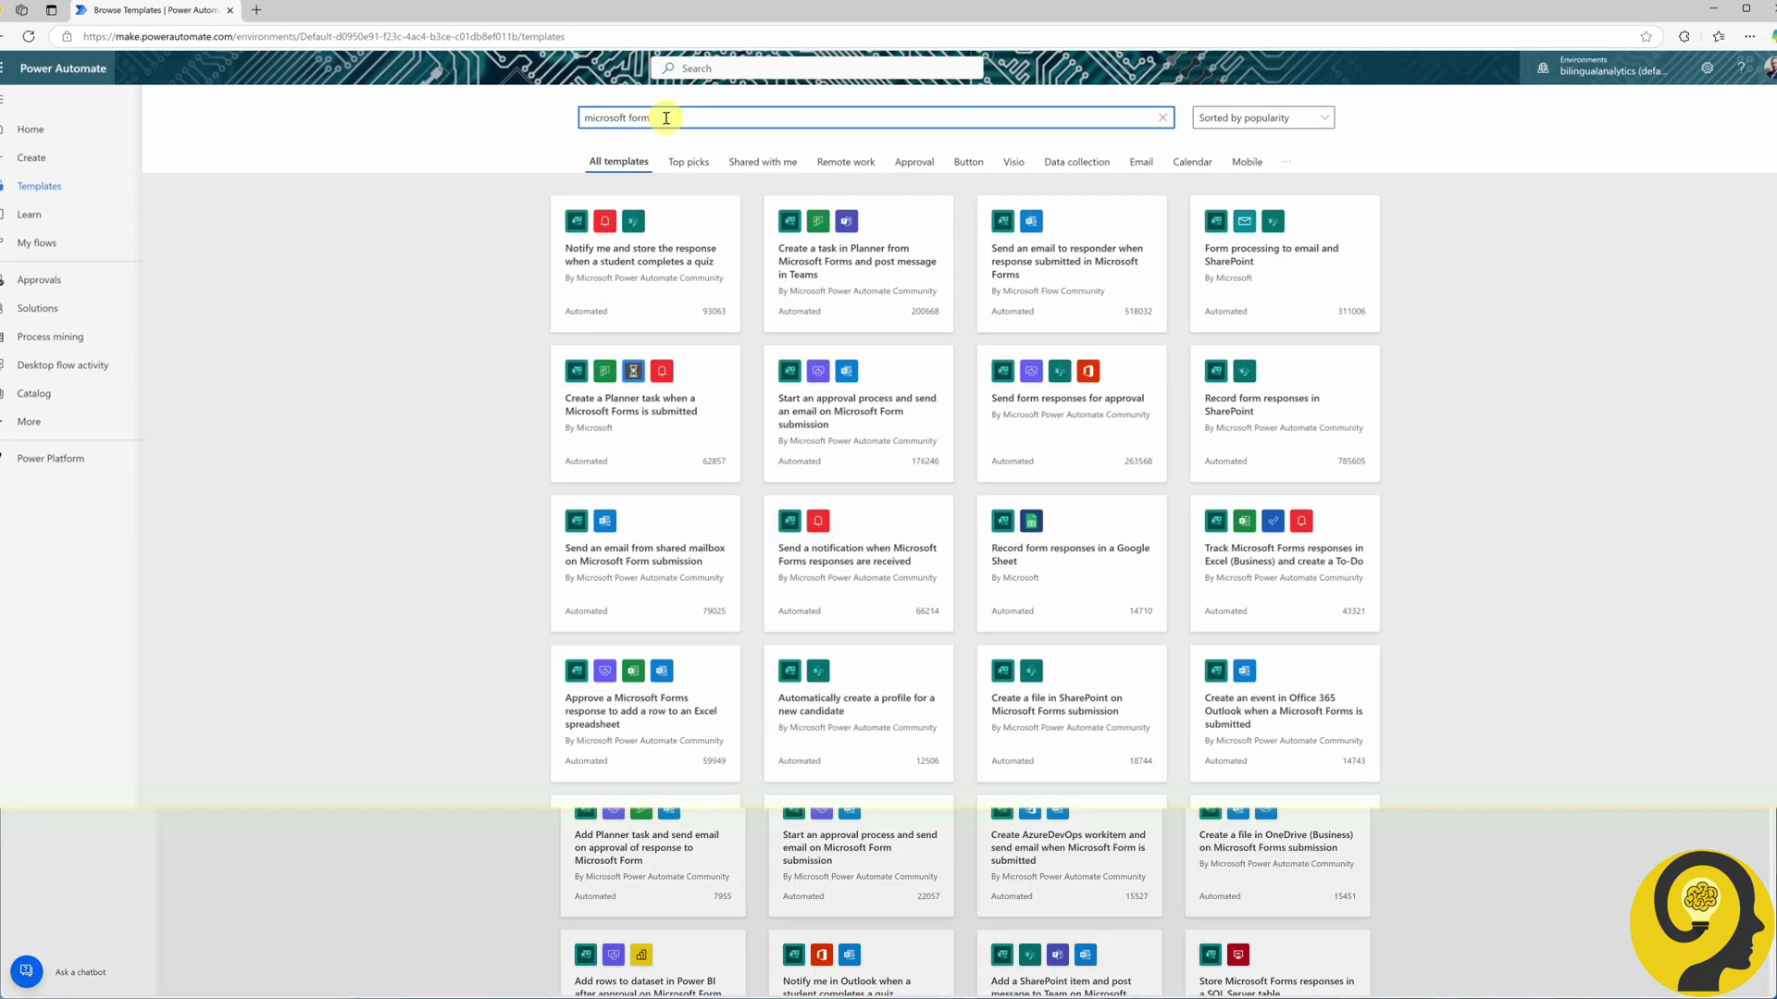
pyautogui.scroll(-1, 597, 580)
pyautogui.scroll(-6, 597, 579)
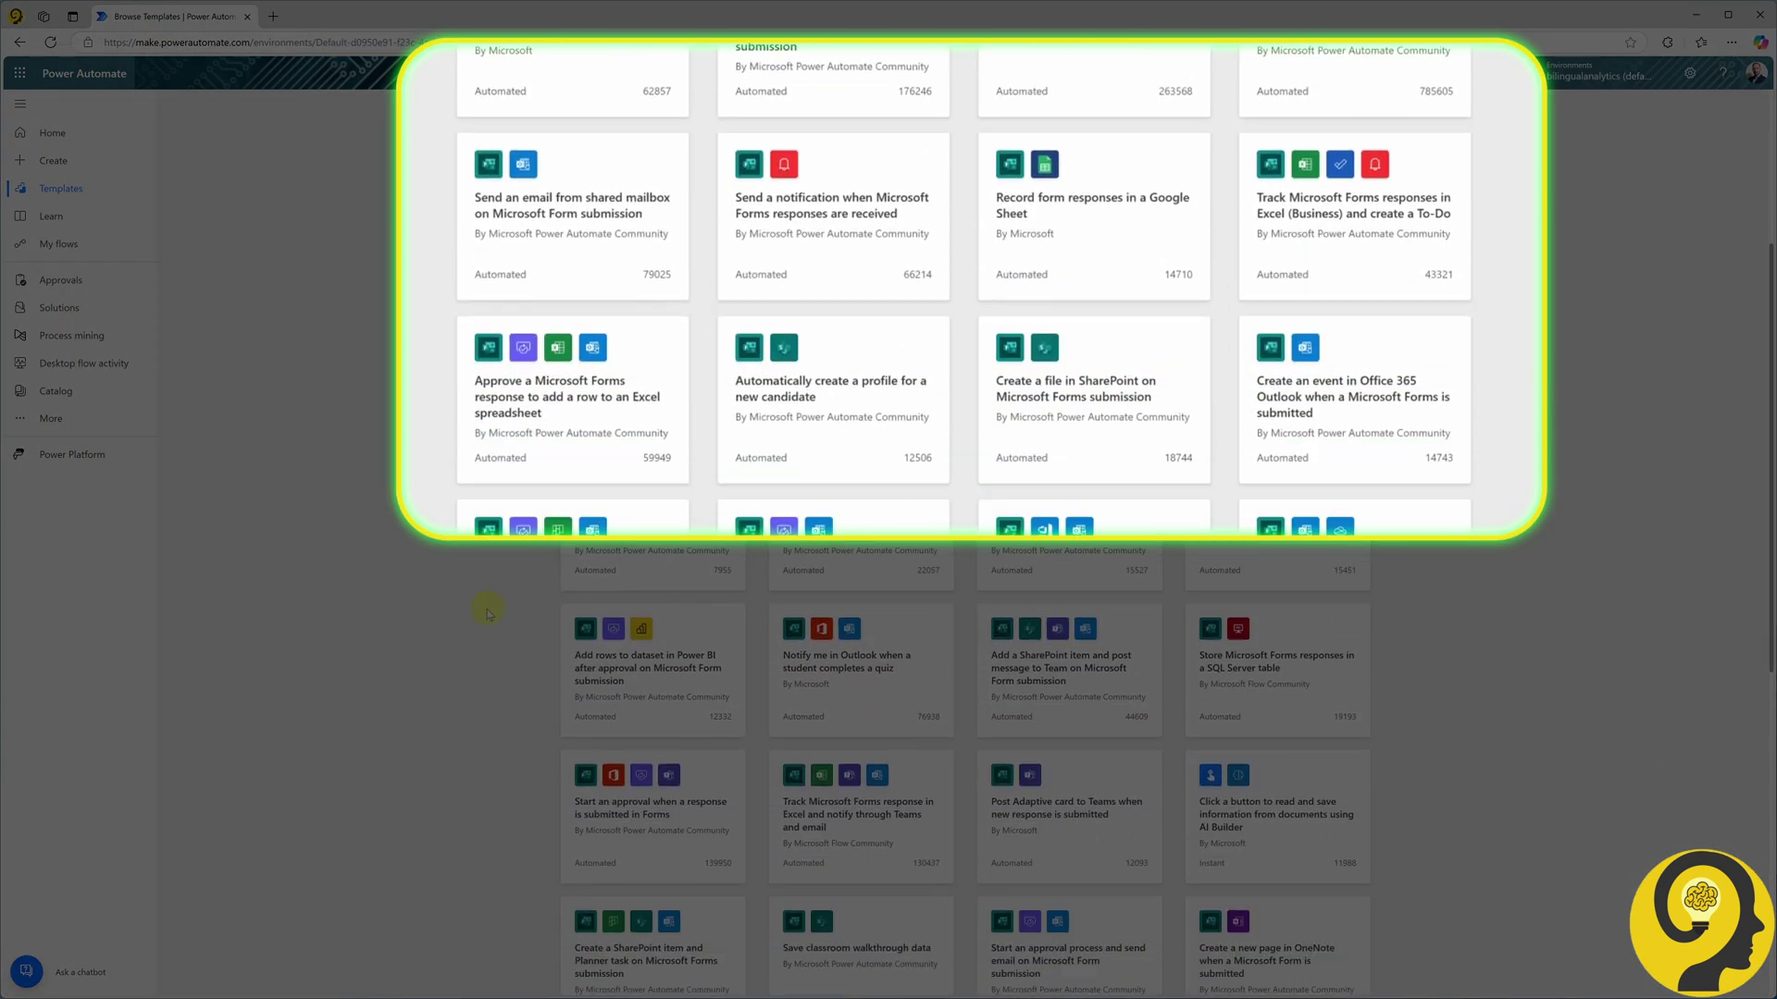
pyautogui.scroll(7, 1249, 690)
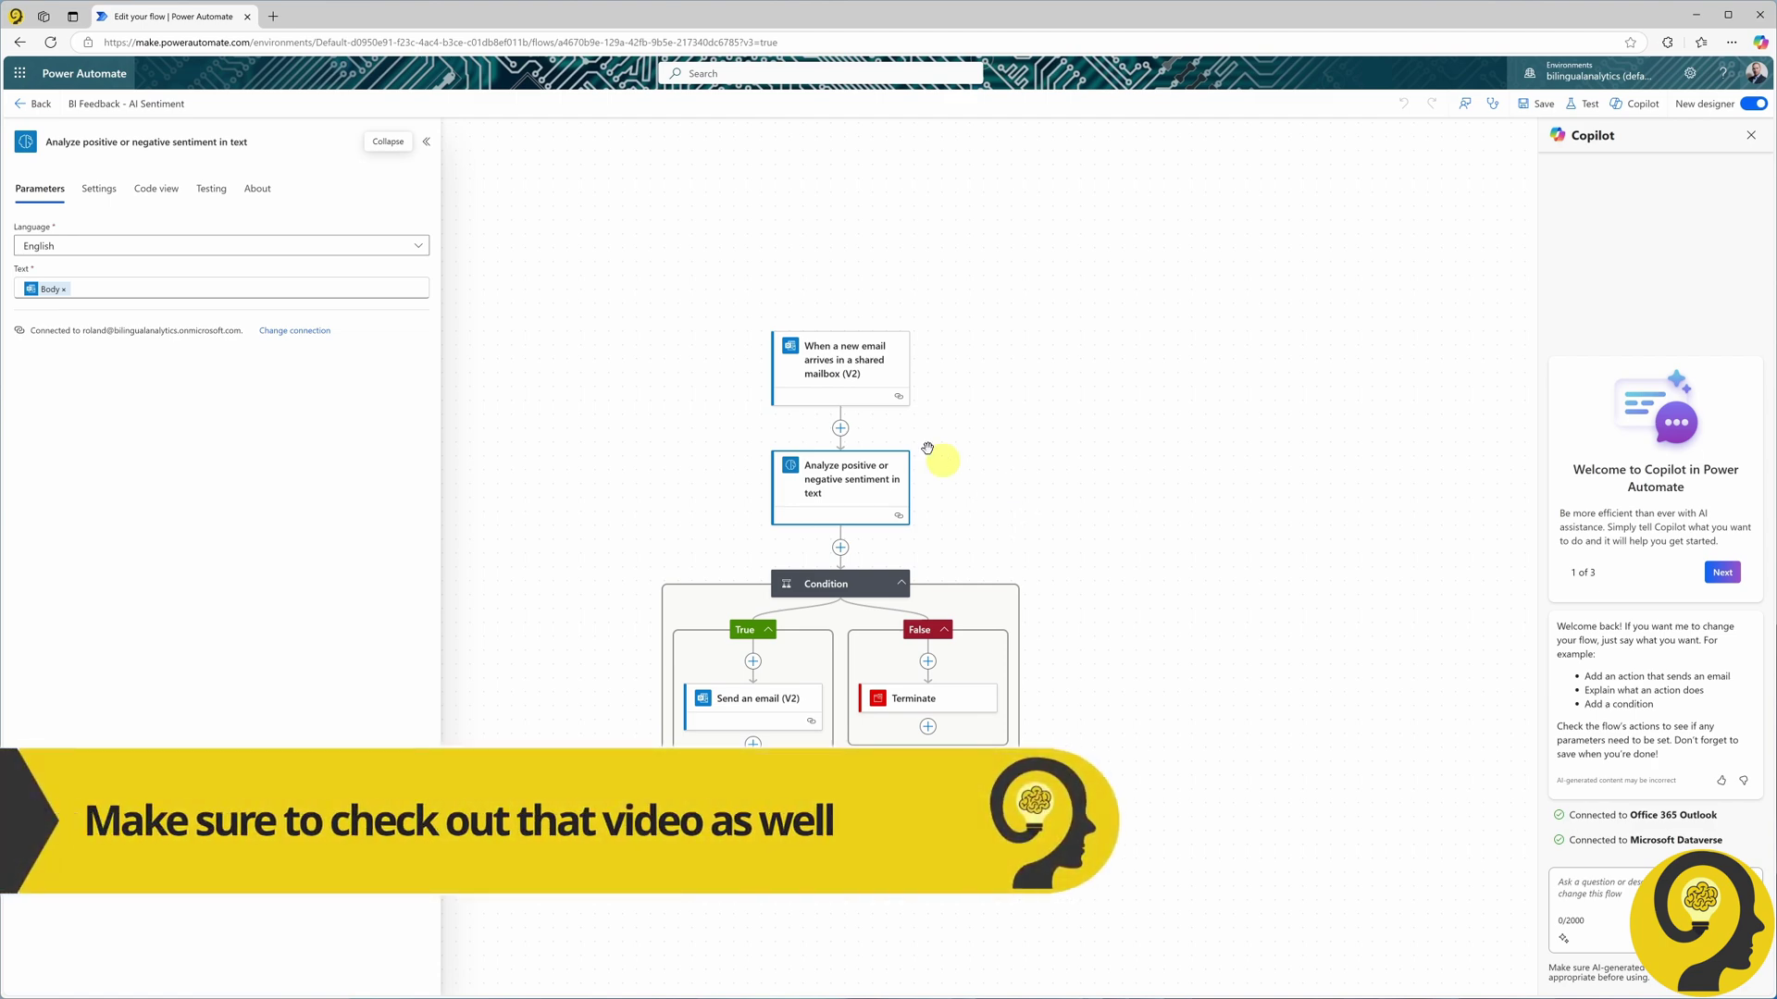
# Review the settings of the Condition, Send an email (V2) and sentiment analysis steps in the BI Feedback - AI Sentiment flow
pyautogui.click(823, 584)
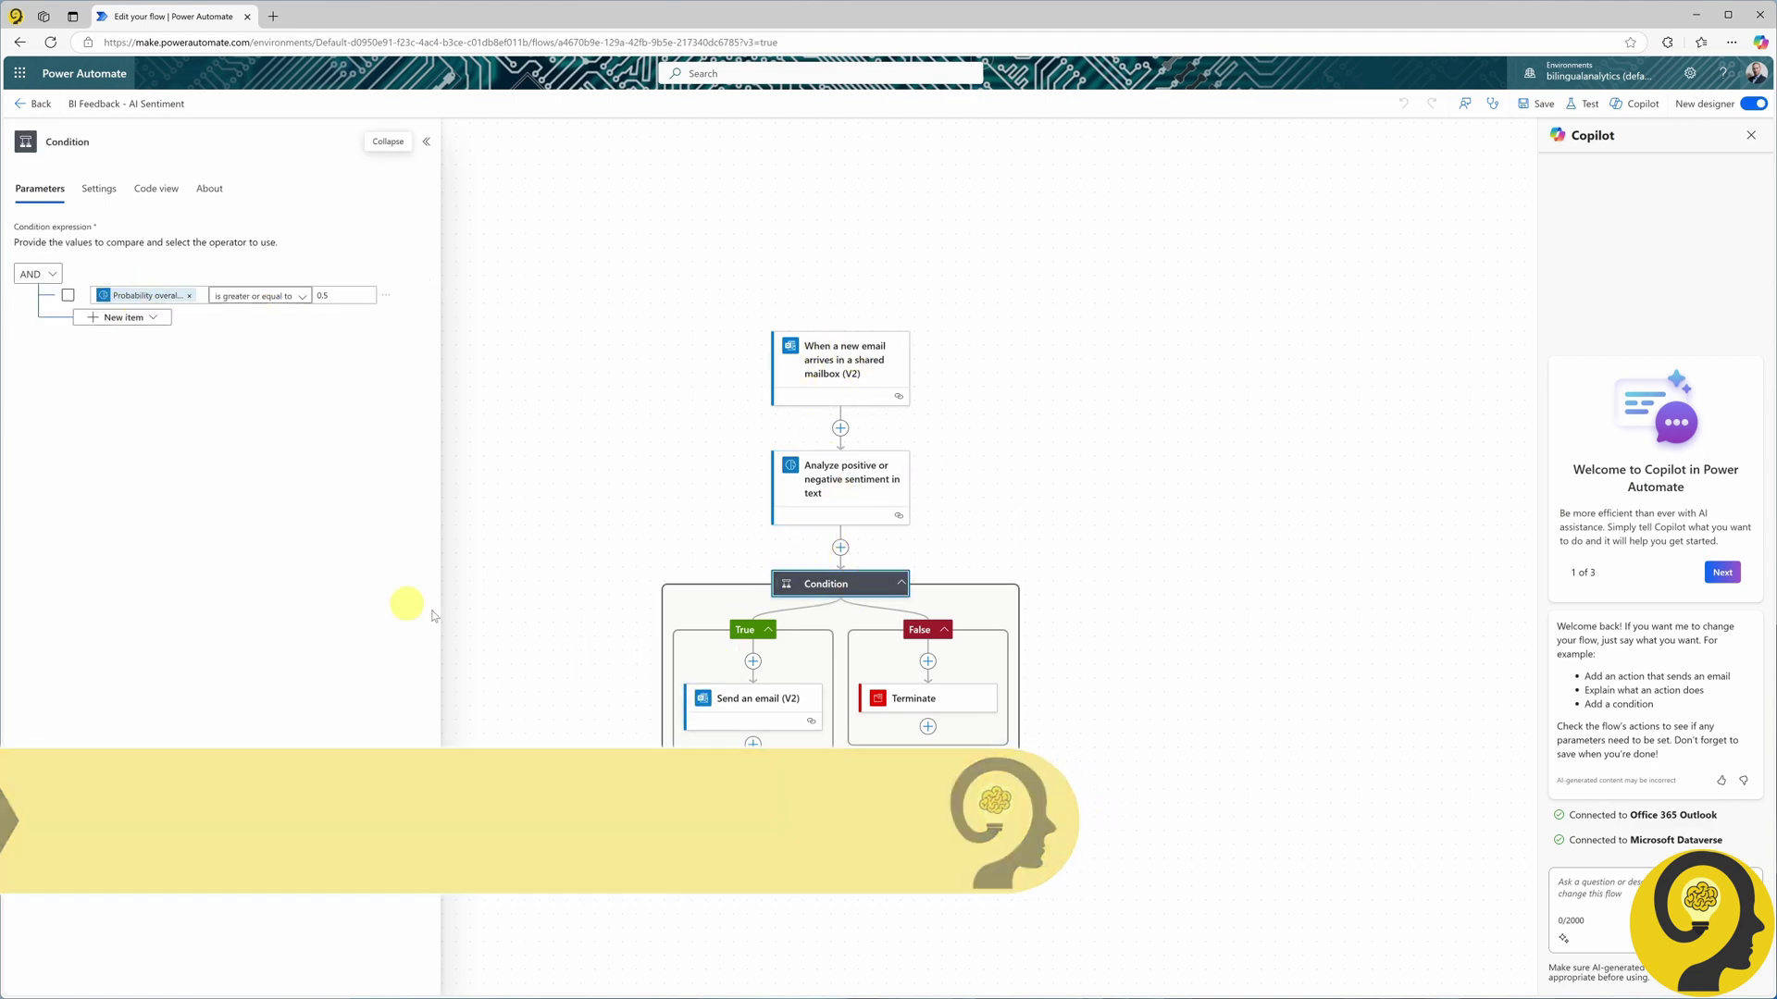
pyautogui.click(737, 698)
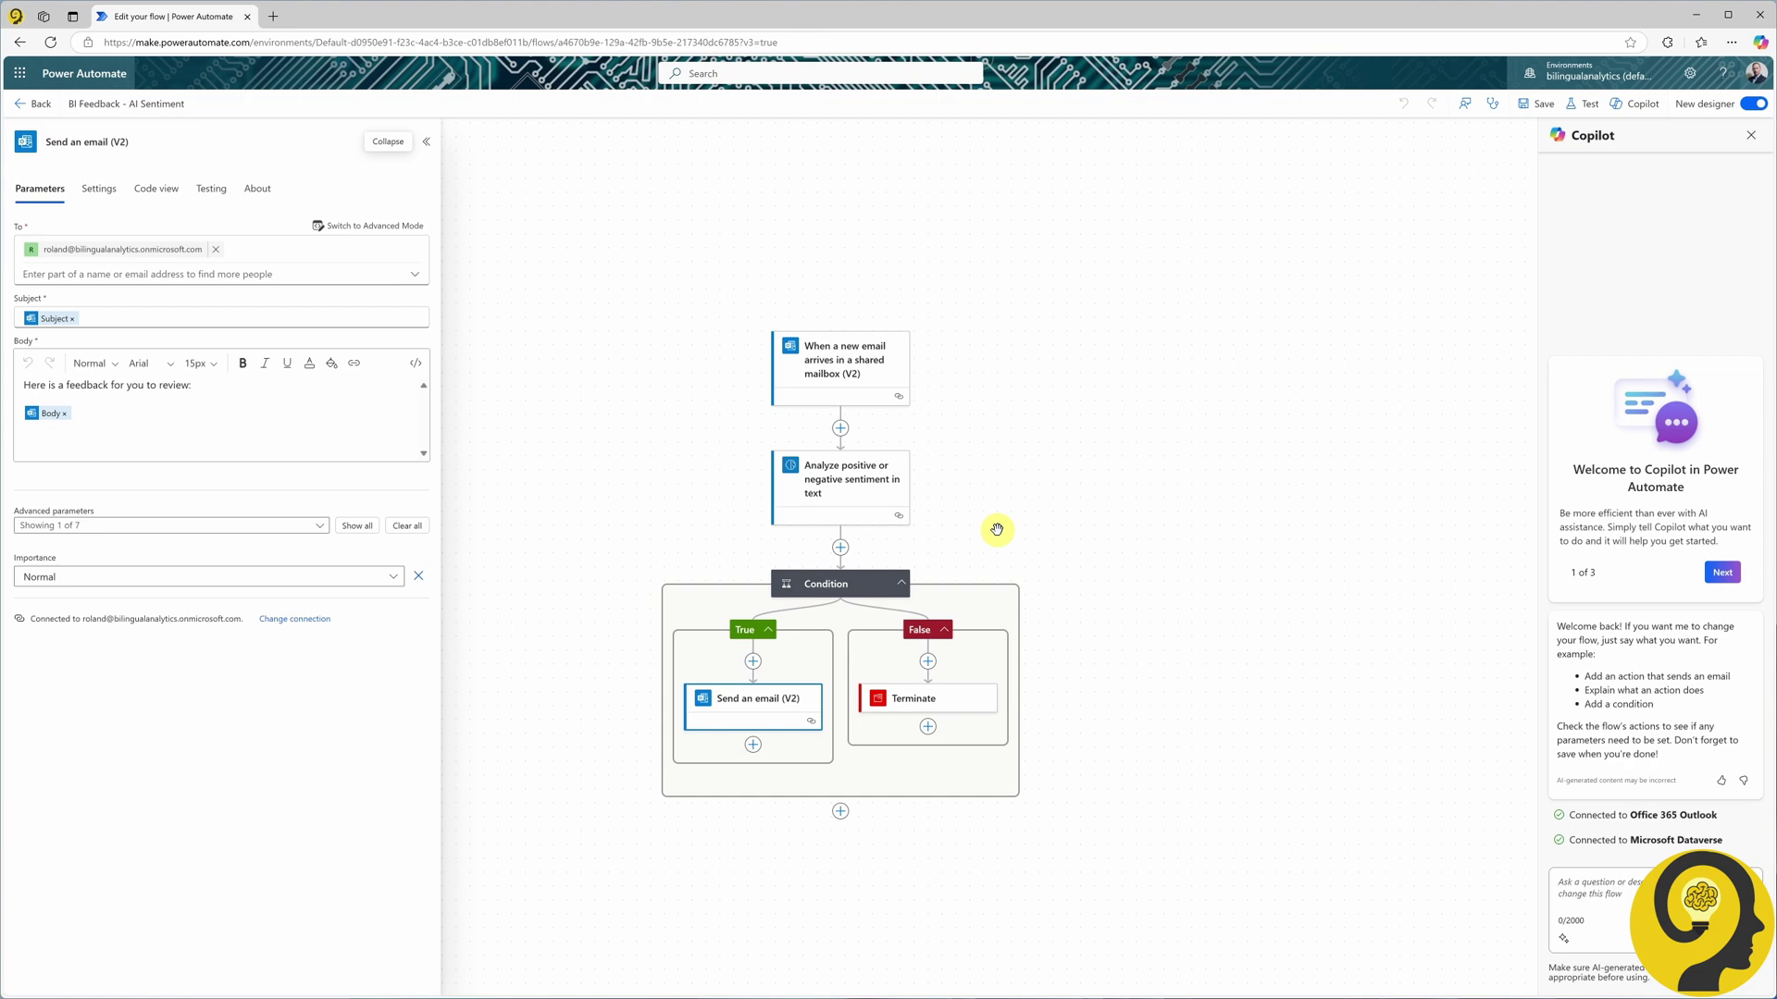
pyautogui.click(898, 484)
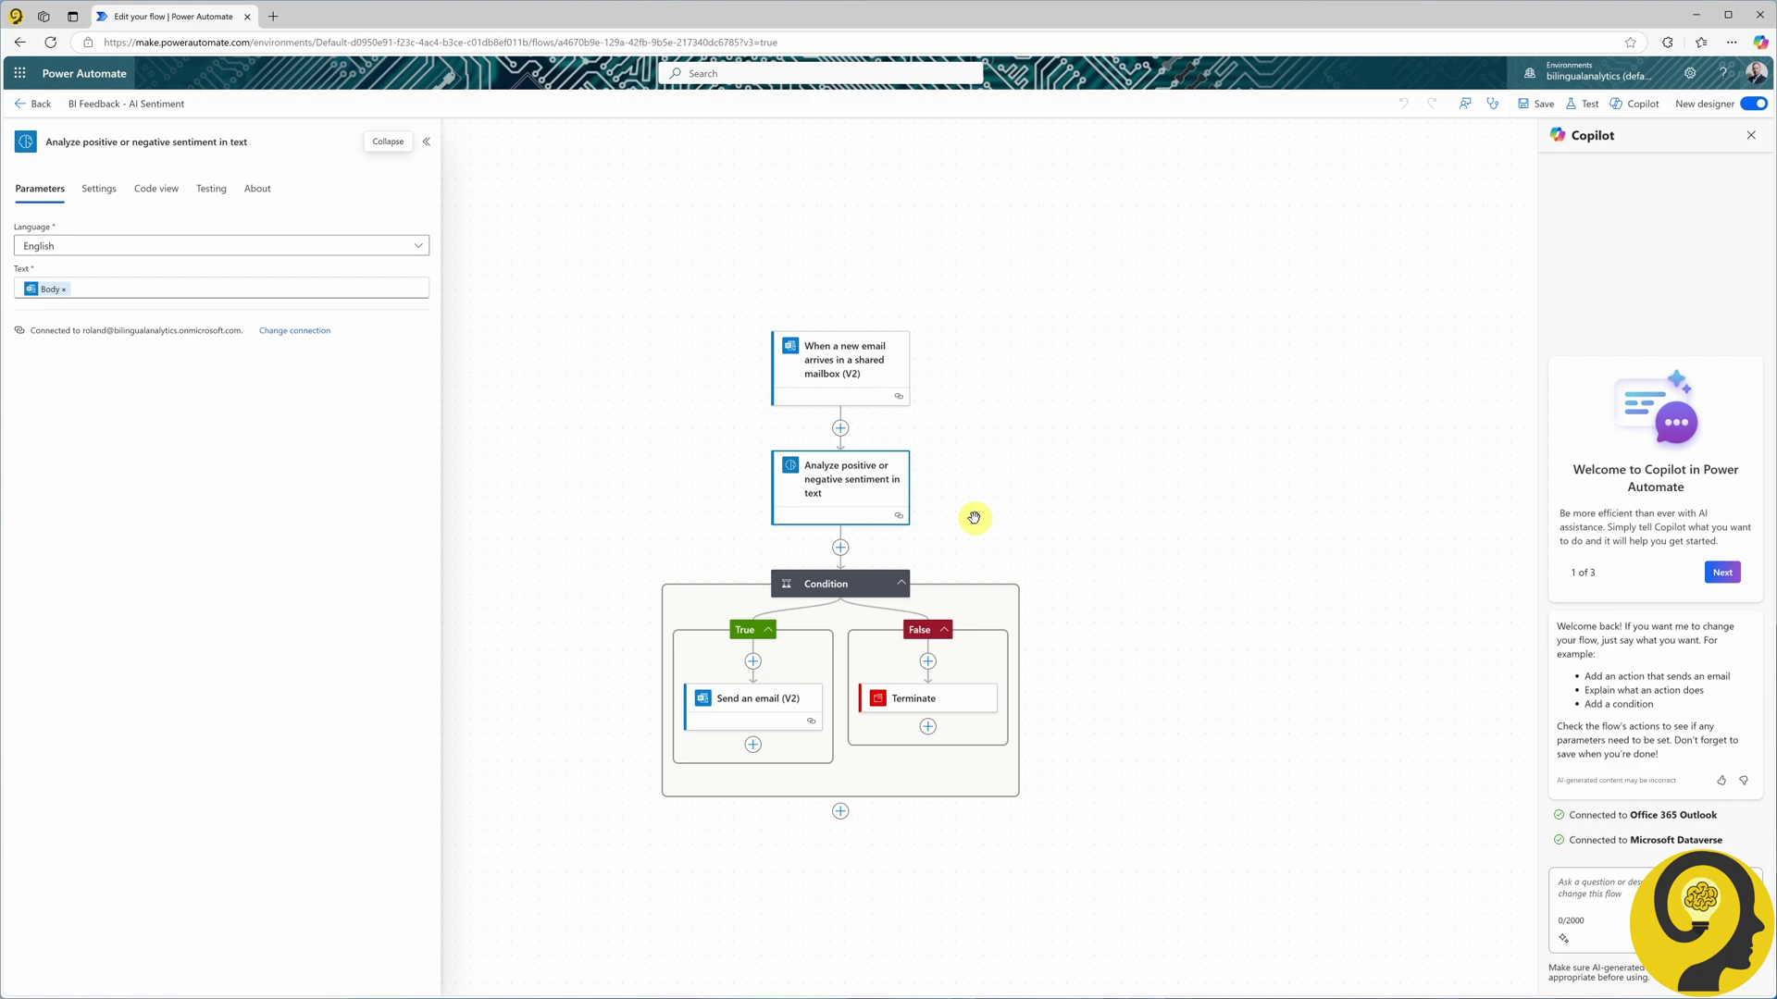
pyautogui.click(847, 584)
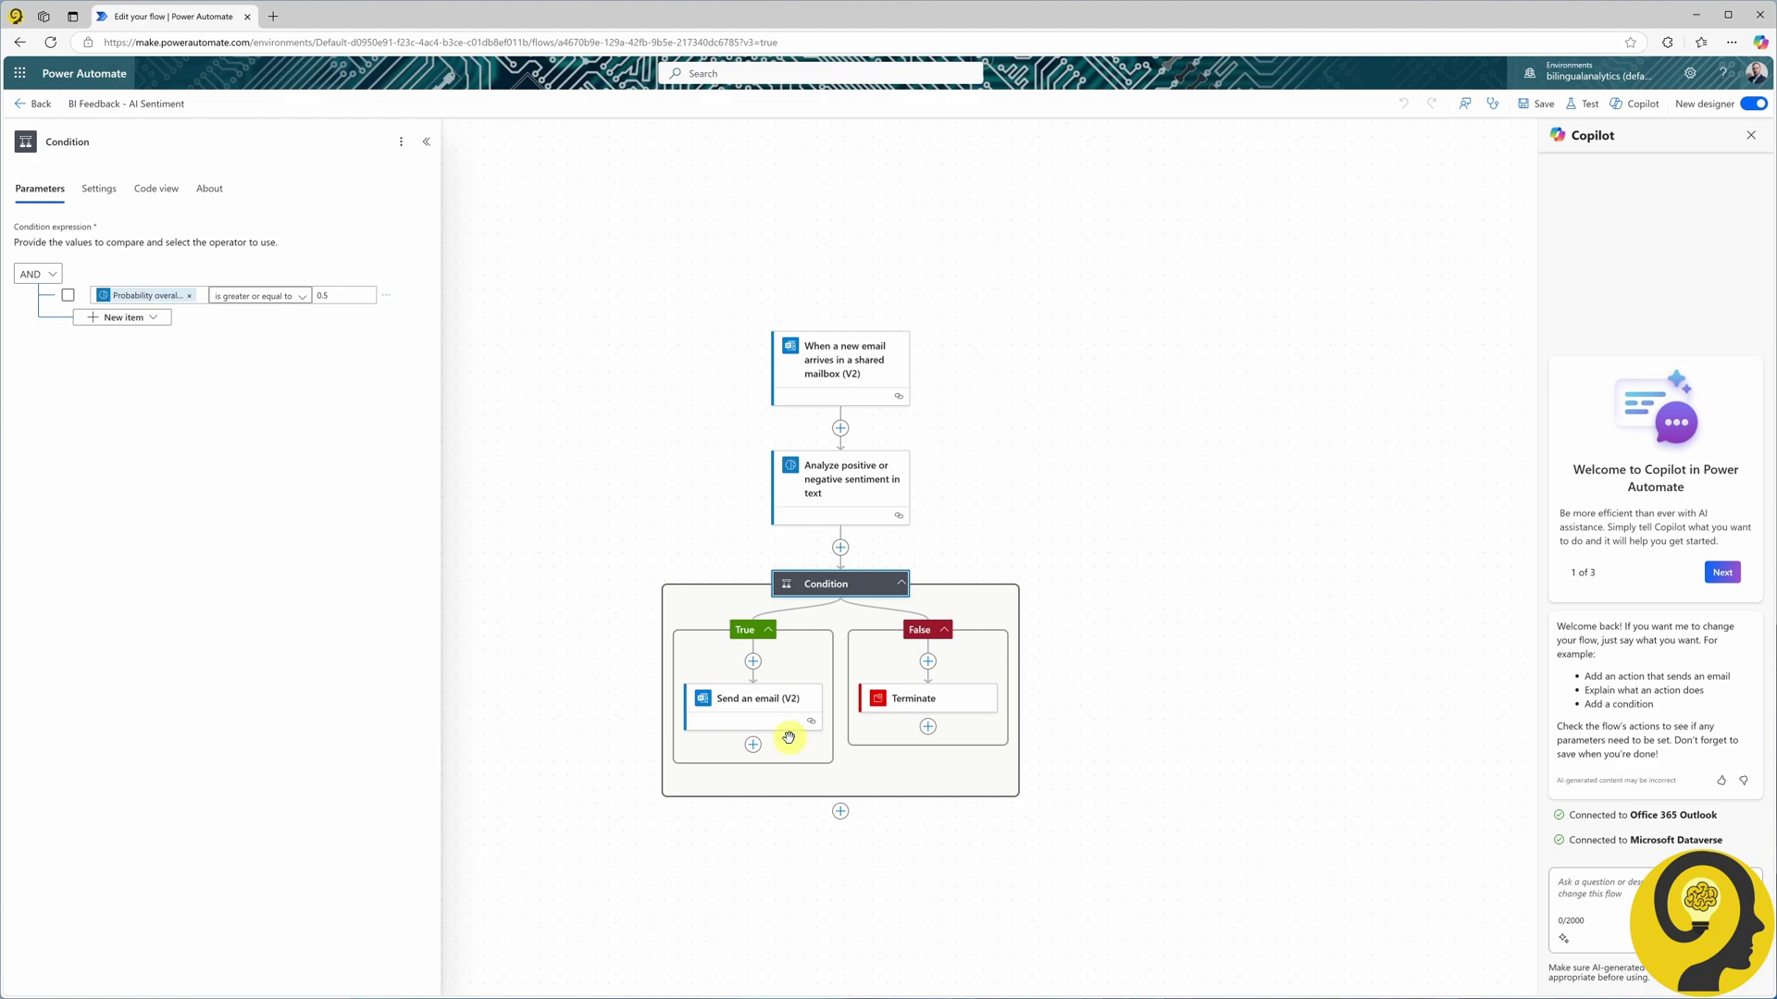
# Add the AI Builder action "Create text with GPT using a prompt" after Send an email (V2) in the True branch
pyautogui.click(752, 744)
pyautogui.write('ai buil')
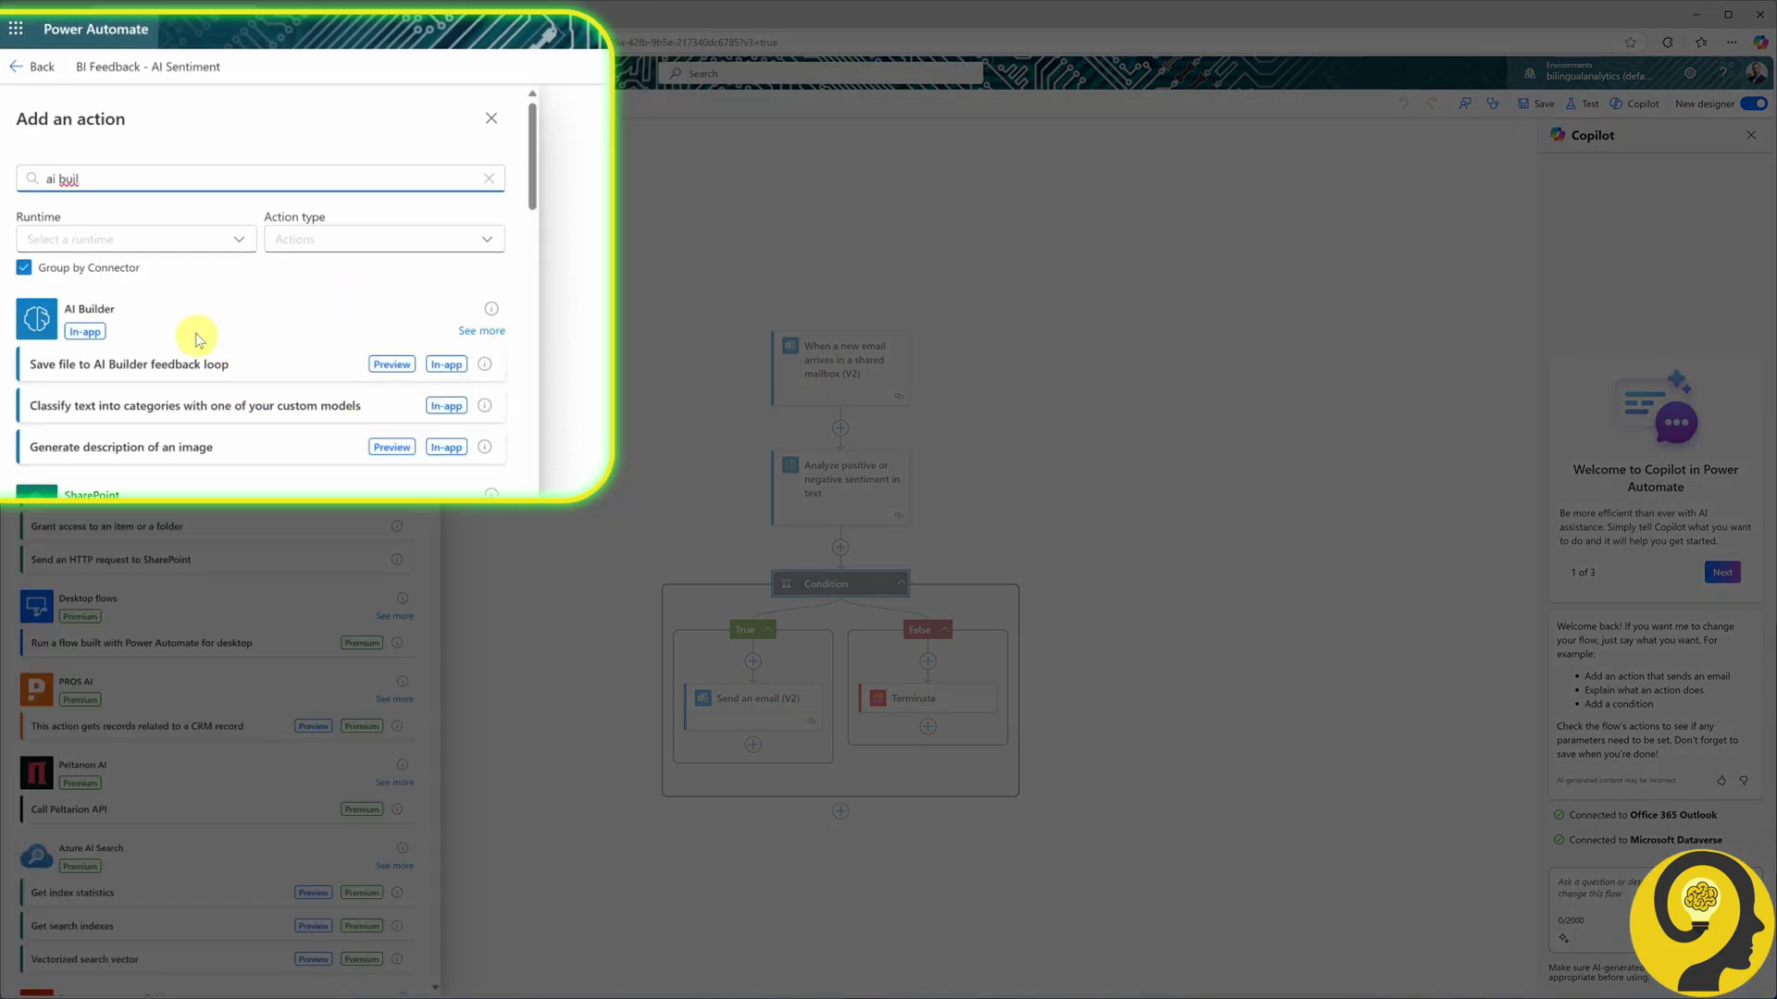
pyautogui.click(479, 331)
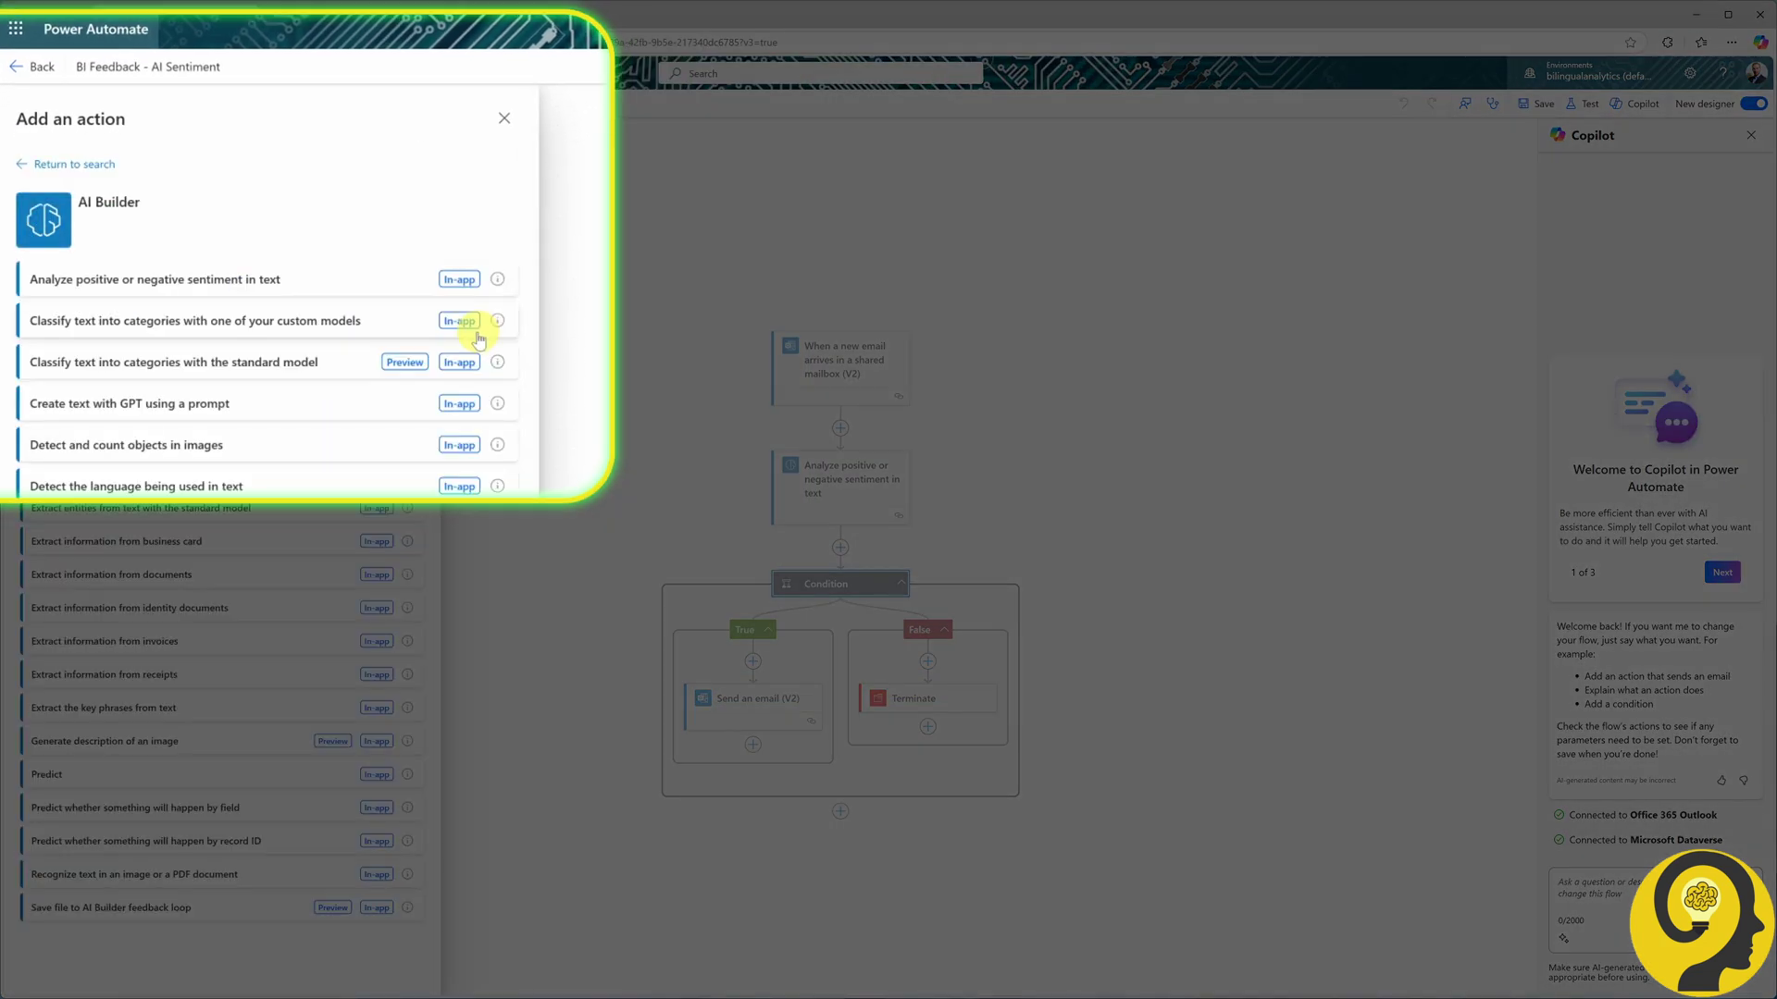
pyautogui.click(179, 405)
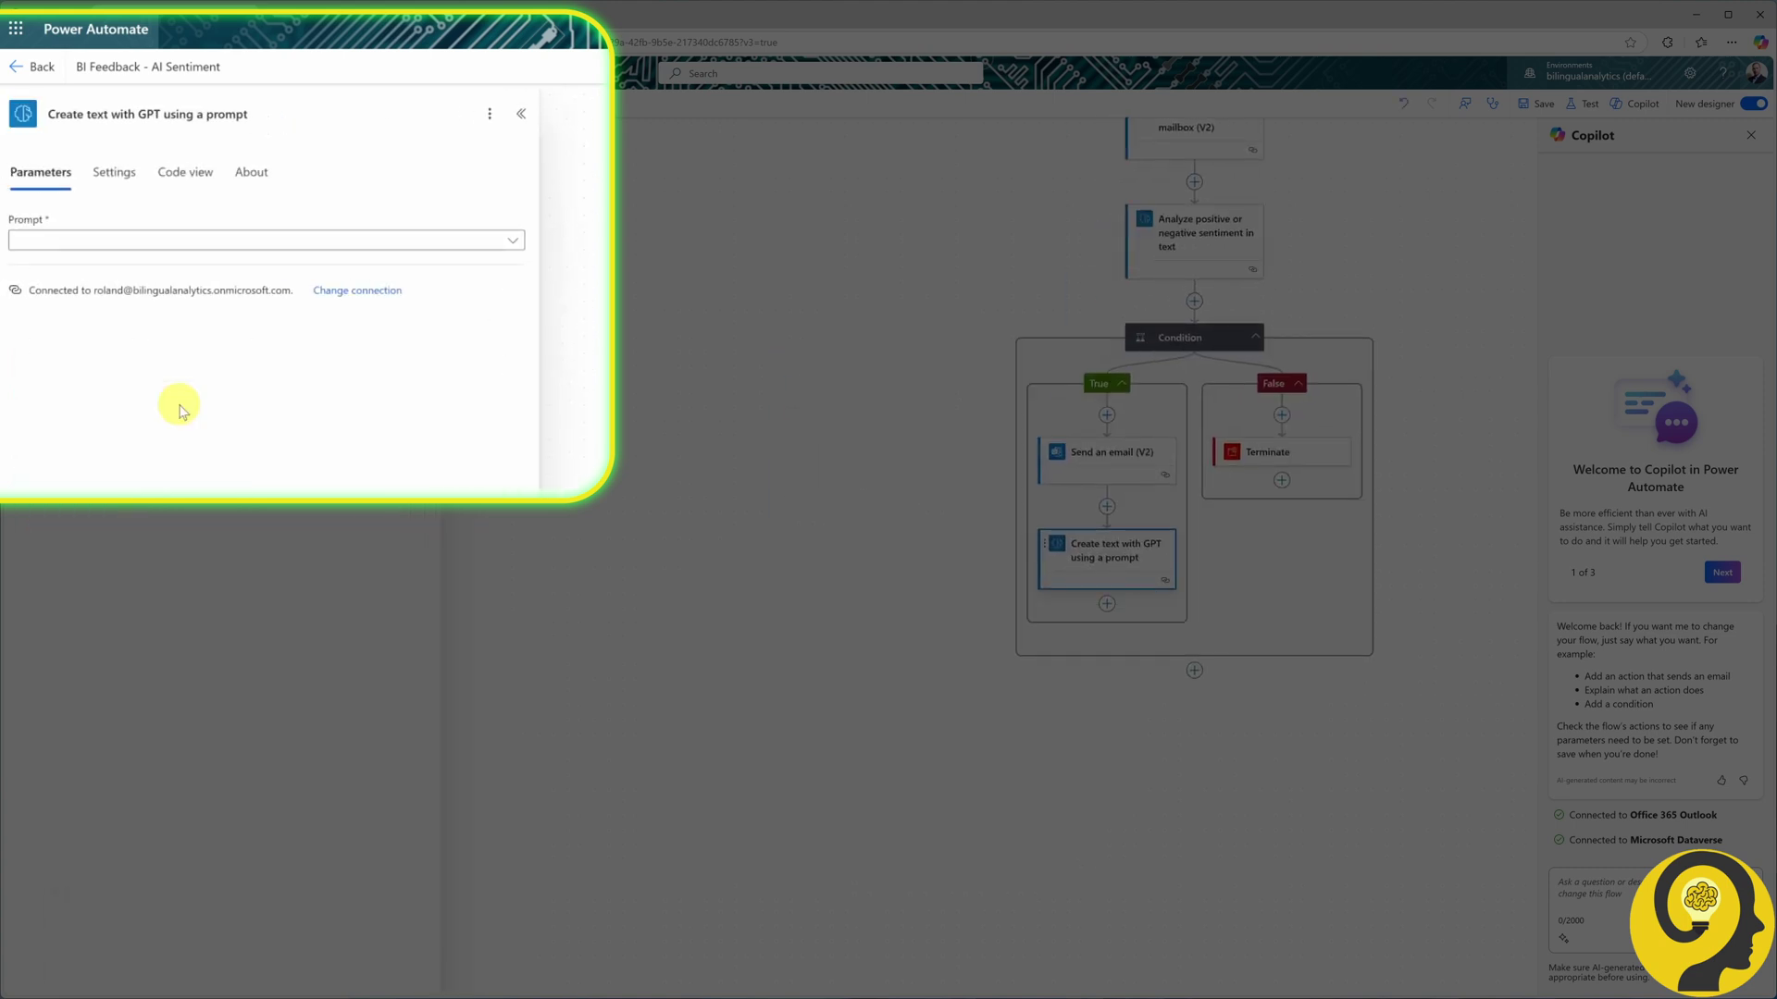
# Set the GPT action's prompt to AI Reply with the email Body as input text, and review the prompt's wording
pyautogui.click(277, 238)
pyautogui.click(136, 333)
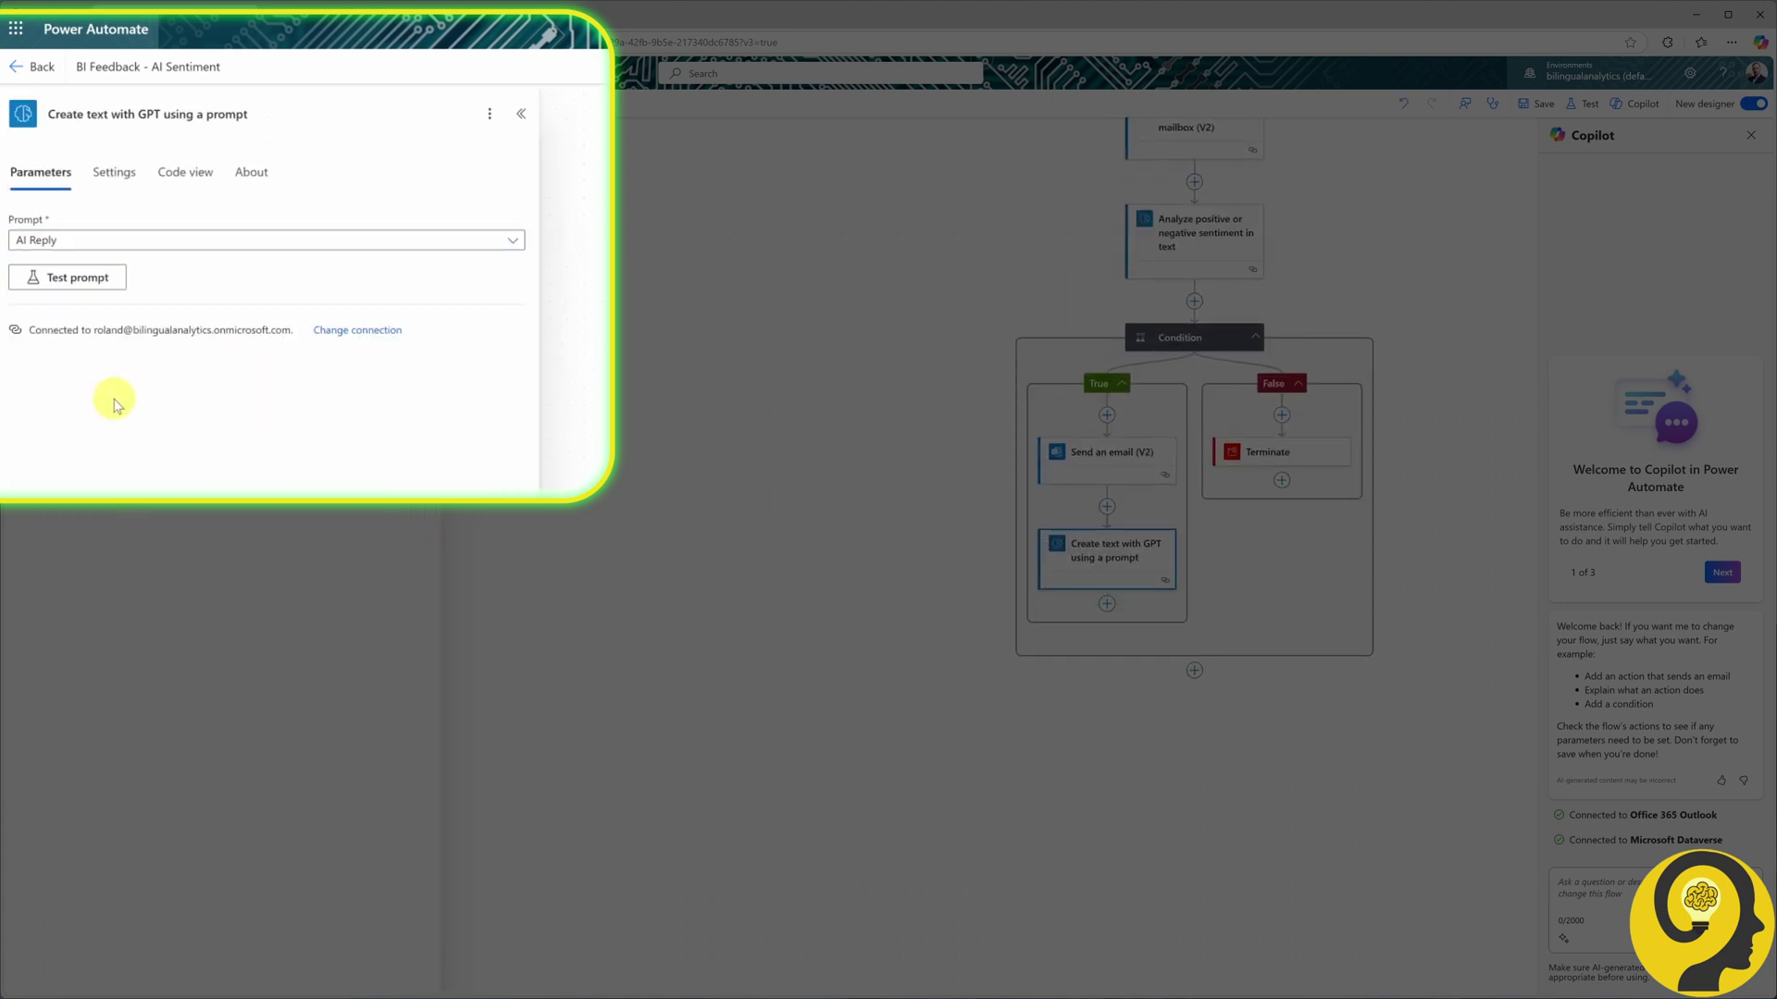
pyautogui.click(139, 330)
pyautogui.click(524, 317)
pyautogui.scroll(-2, 583, 573)
pyautogui.click(500, 612)
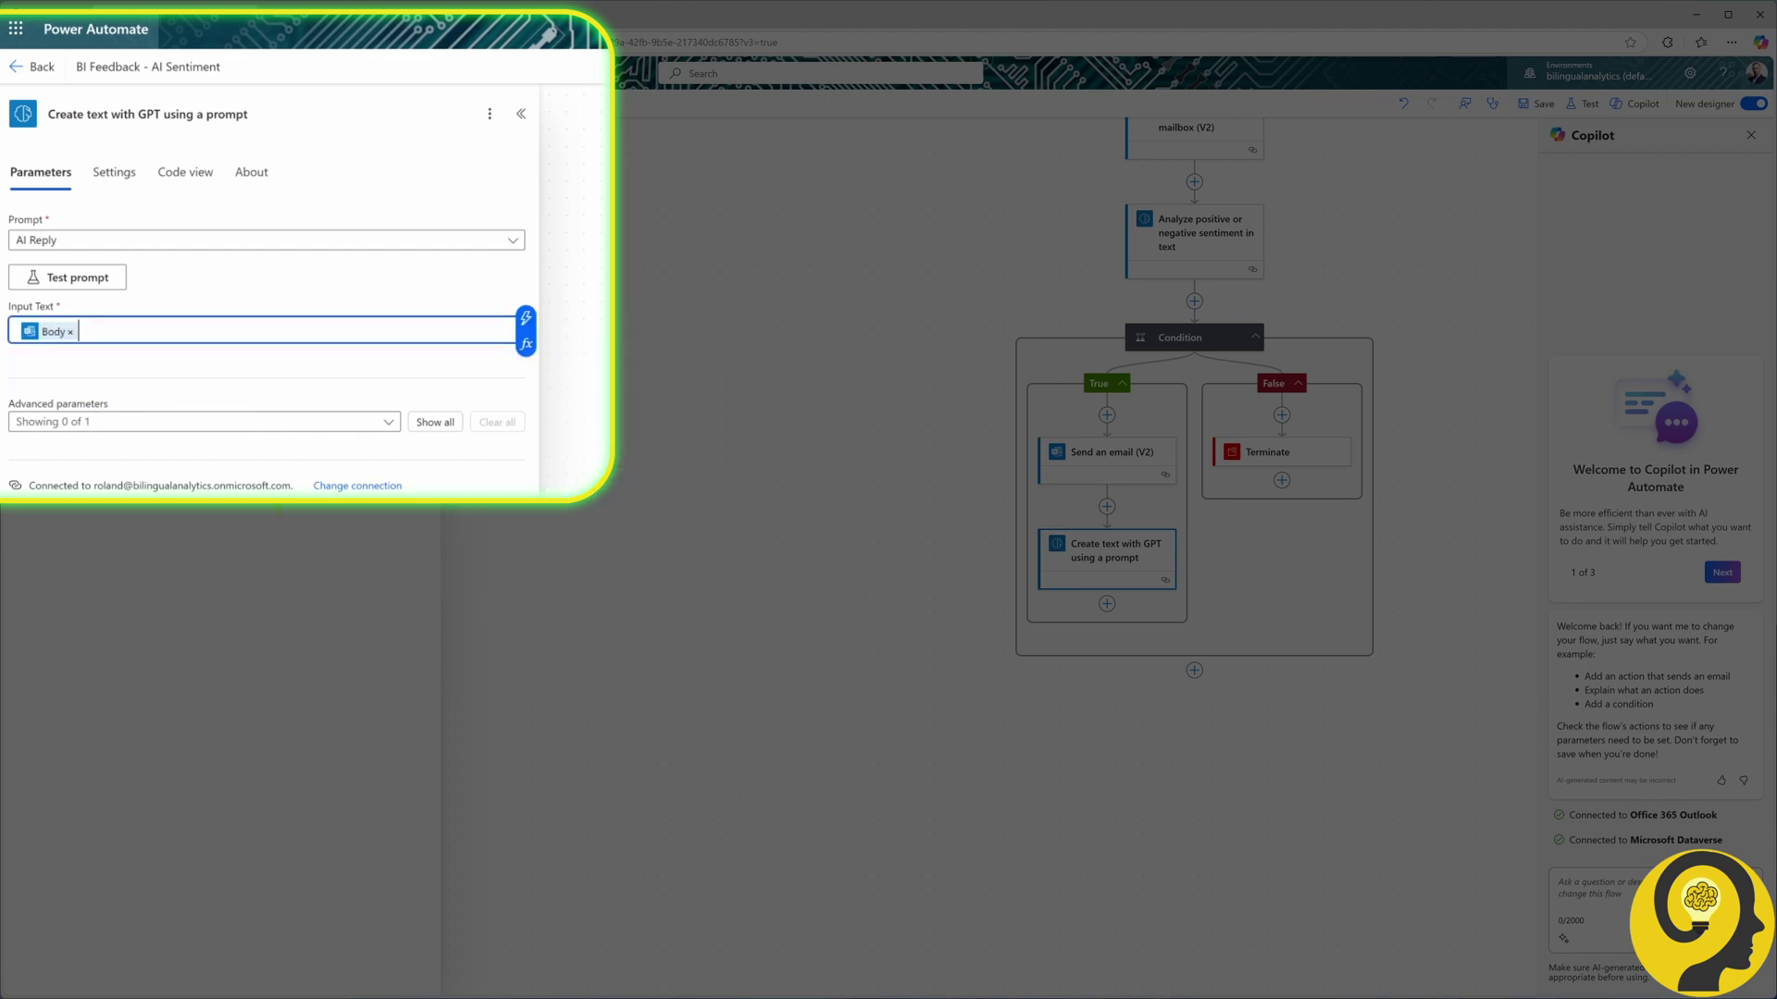
pyautogui.click(101, 278)
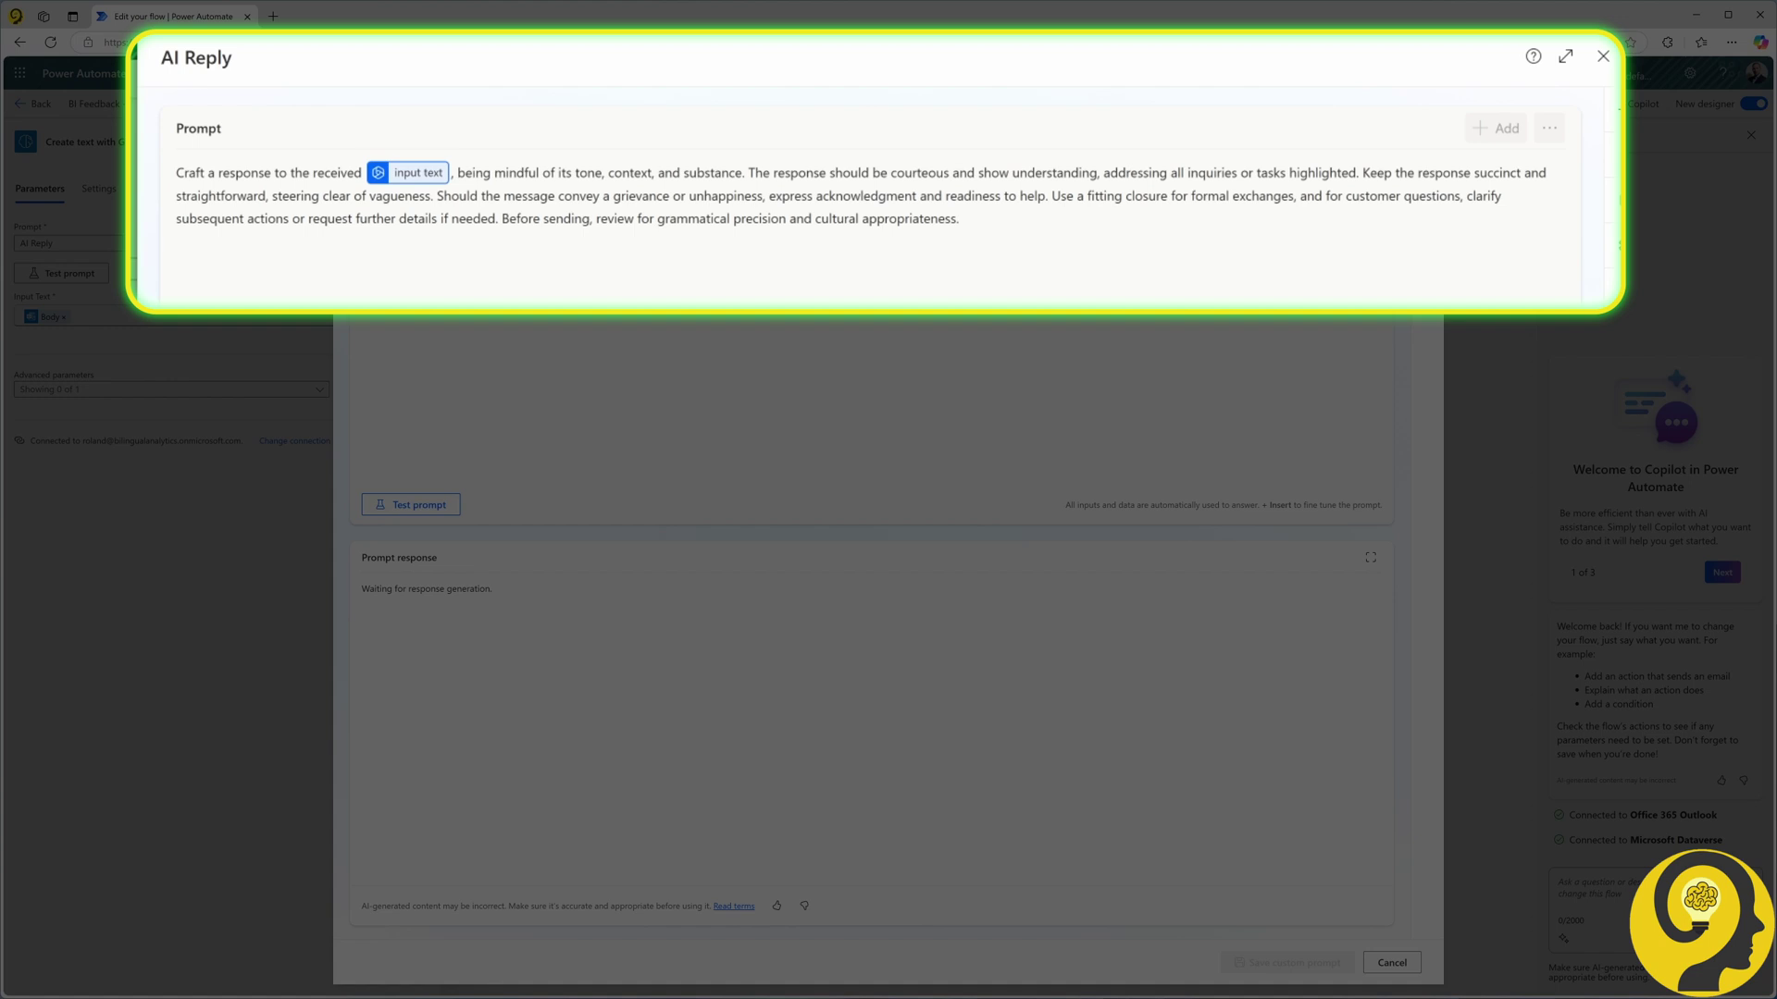
pyautogui.click(1602, 57)
# Start a new custom prompt named "BI Feedback Received" and fill it with the "Respond to a complaint" sample prompt
pyautogui.click(477, 228)
pyautogui.click(130, 254)
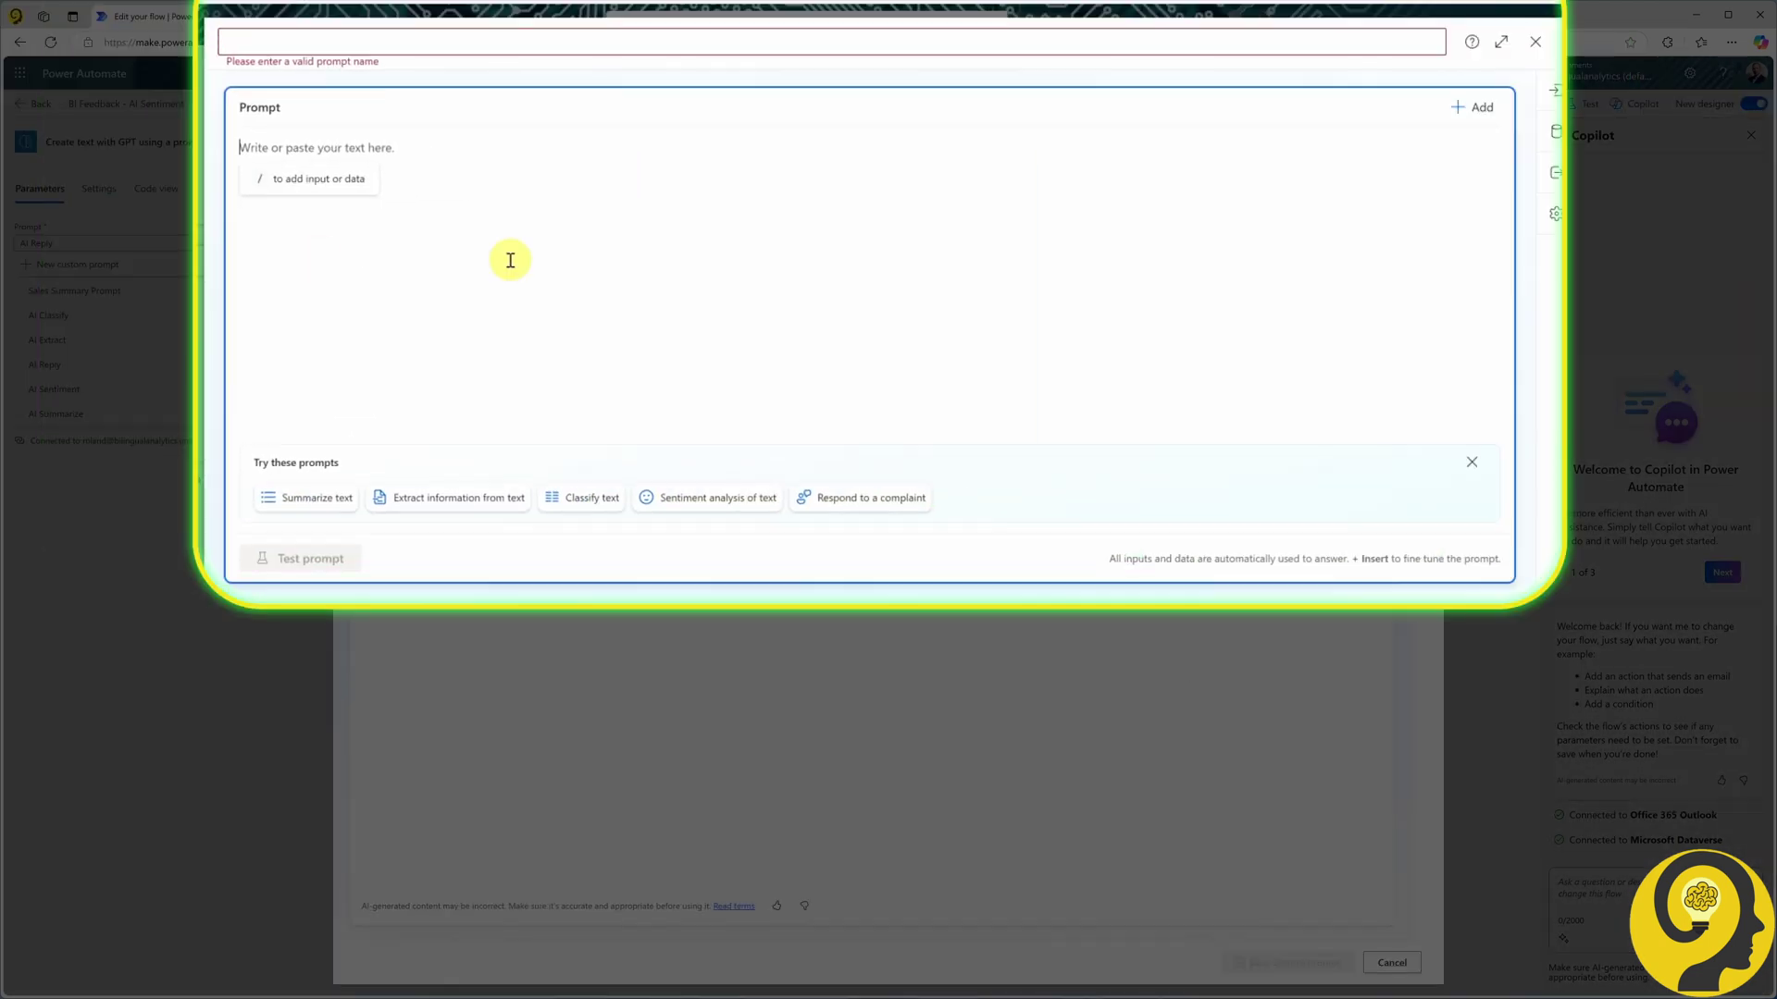
pyautogui.click(500, 42)
pyautogui.click(503, 51)
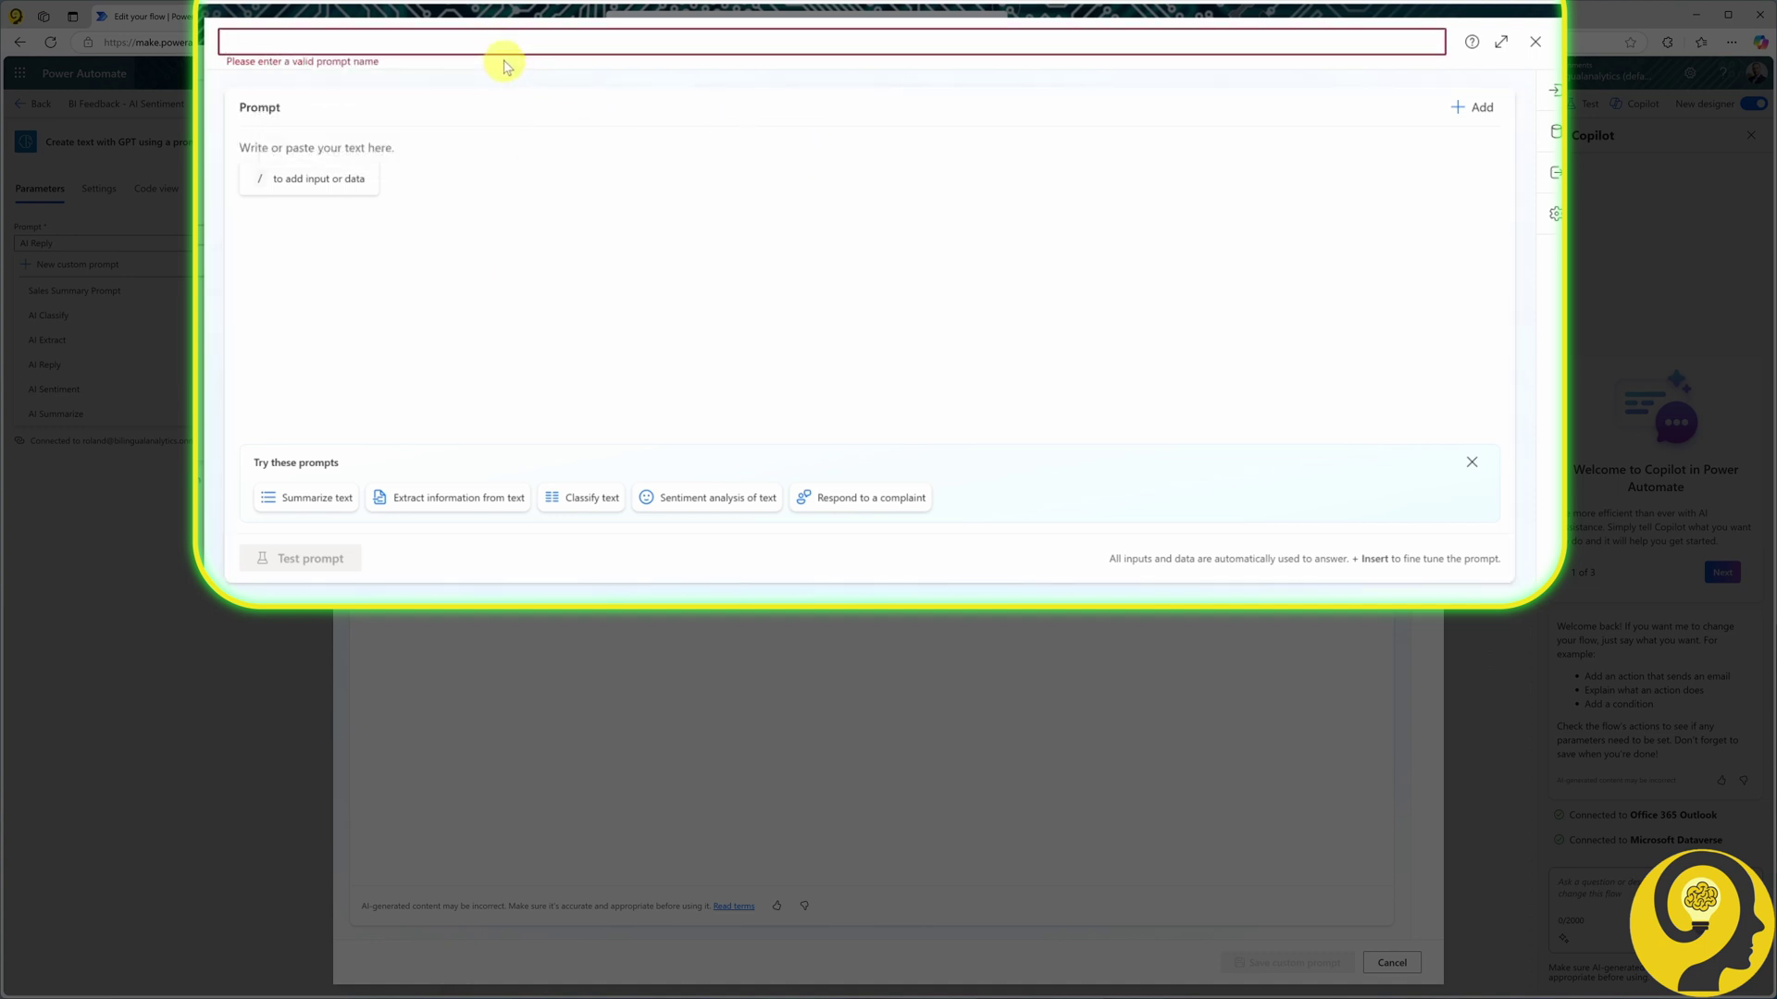
pyautogui.write('BI Feedback Received')
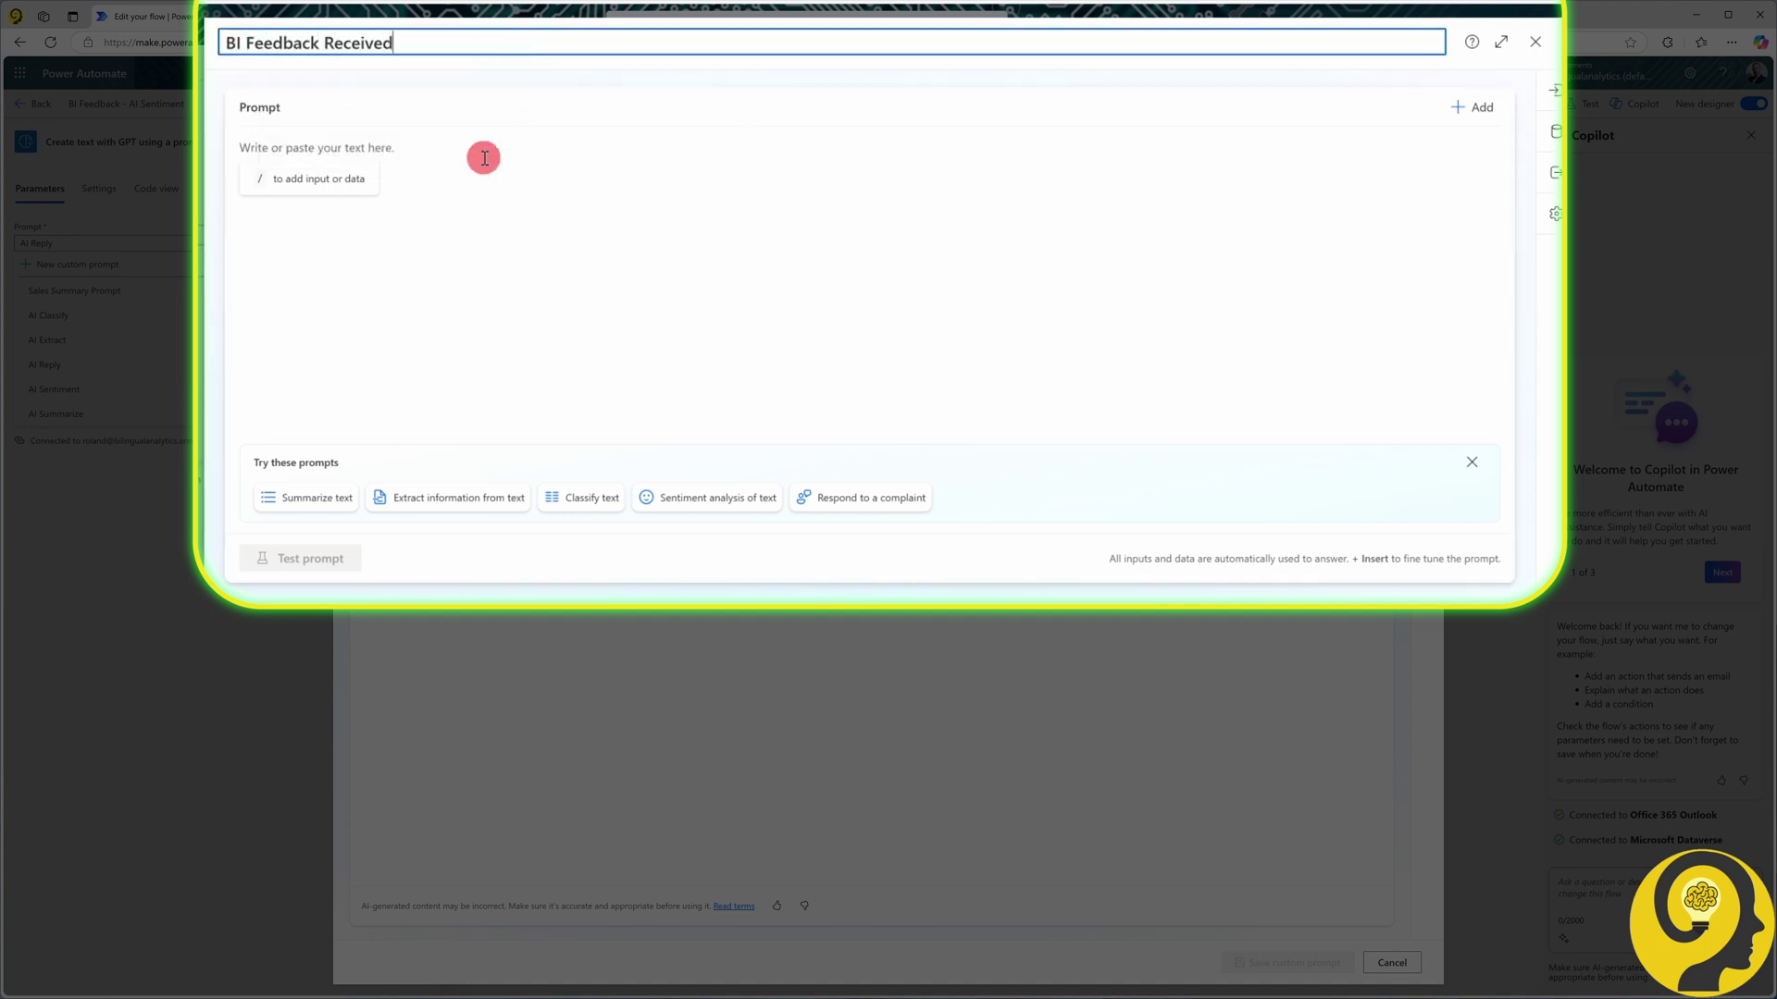
pyautogui.click(555, 158)
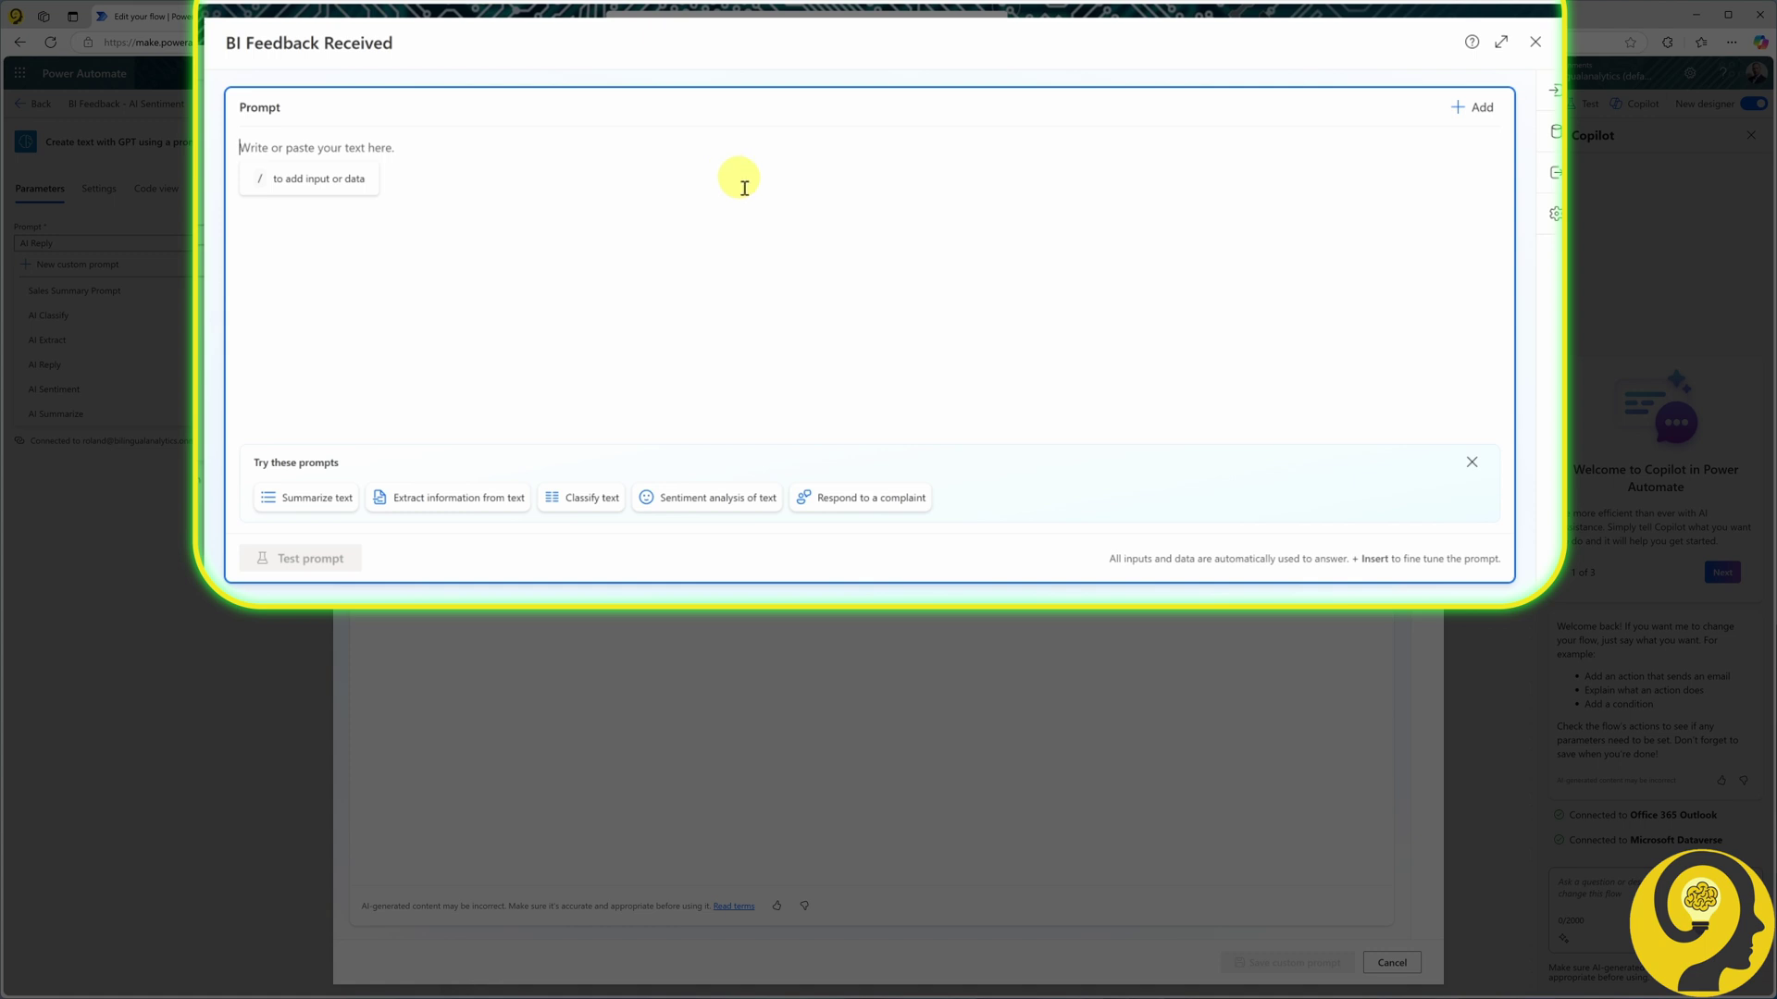
pyautogui.click(865, 498)
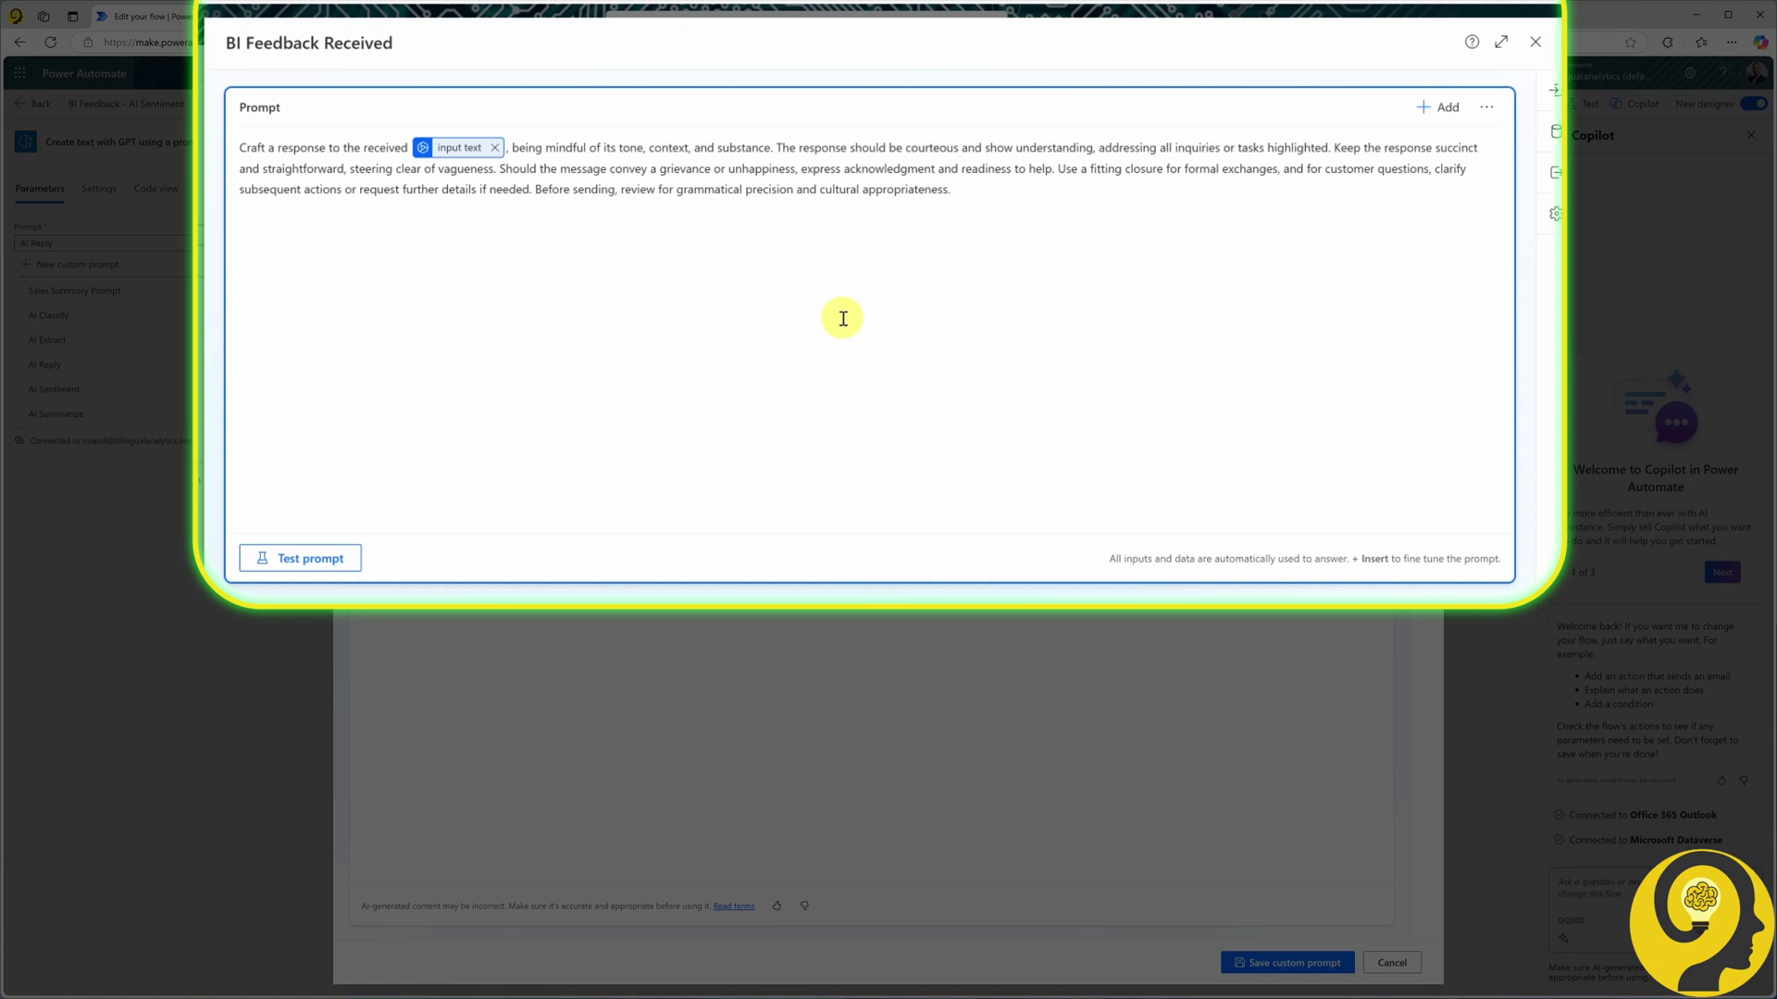
# Append "Also make sure that you mention that the feedback has been escalated to the BI Team Lead." to the prompt and save the custom prompt
pyautogui.write('Also make sure that you mention that the feedback has been escaleted t')
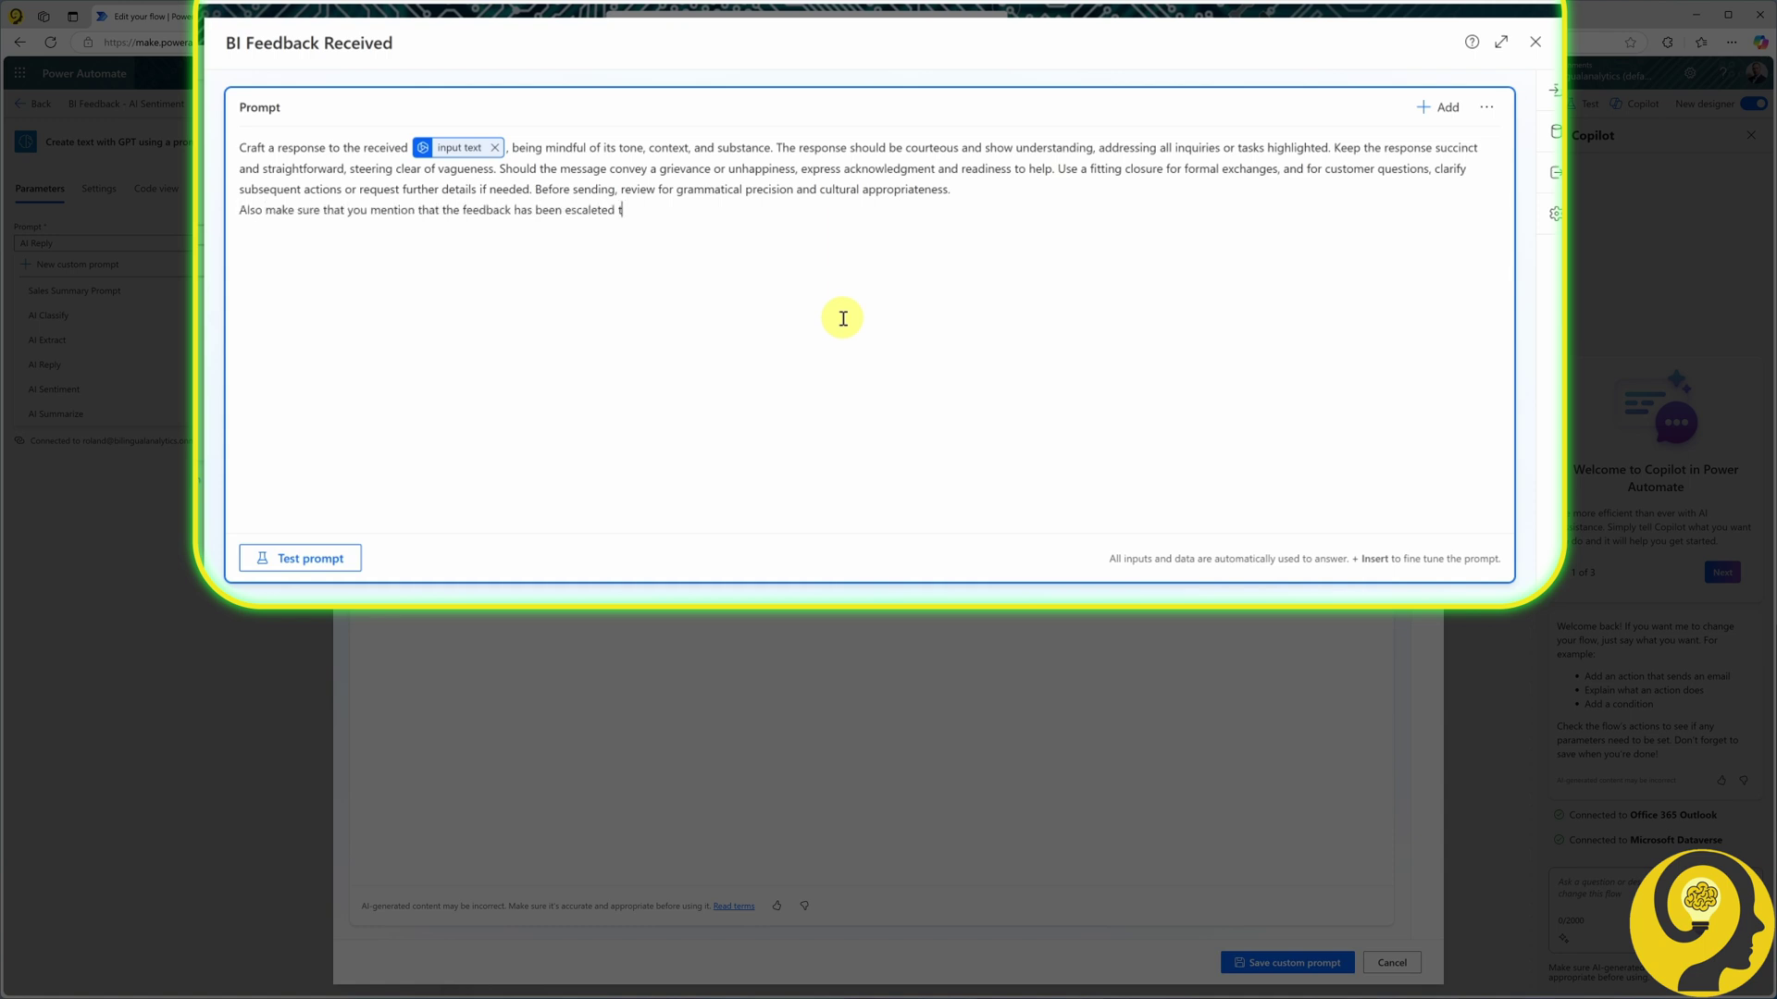
pyautogui.write('o the BI Team Lead.')
pyautogui.click(598, 207)
pyautogui.press('BackSpace')
pyautogui.write('a')
pyautogui.click(777, 210)
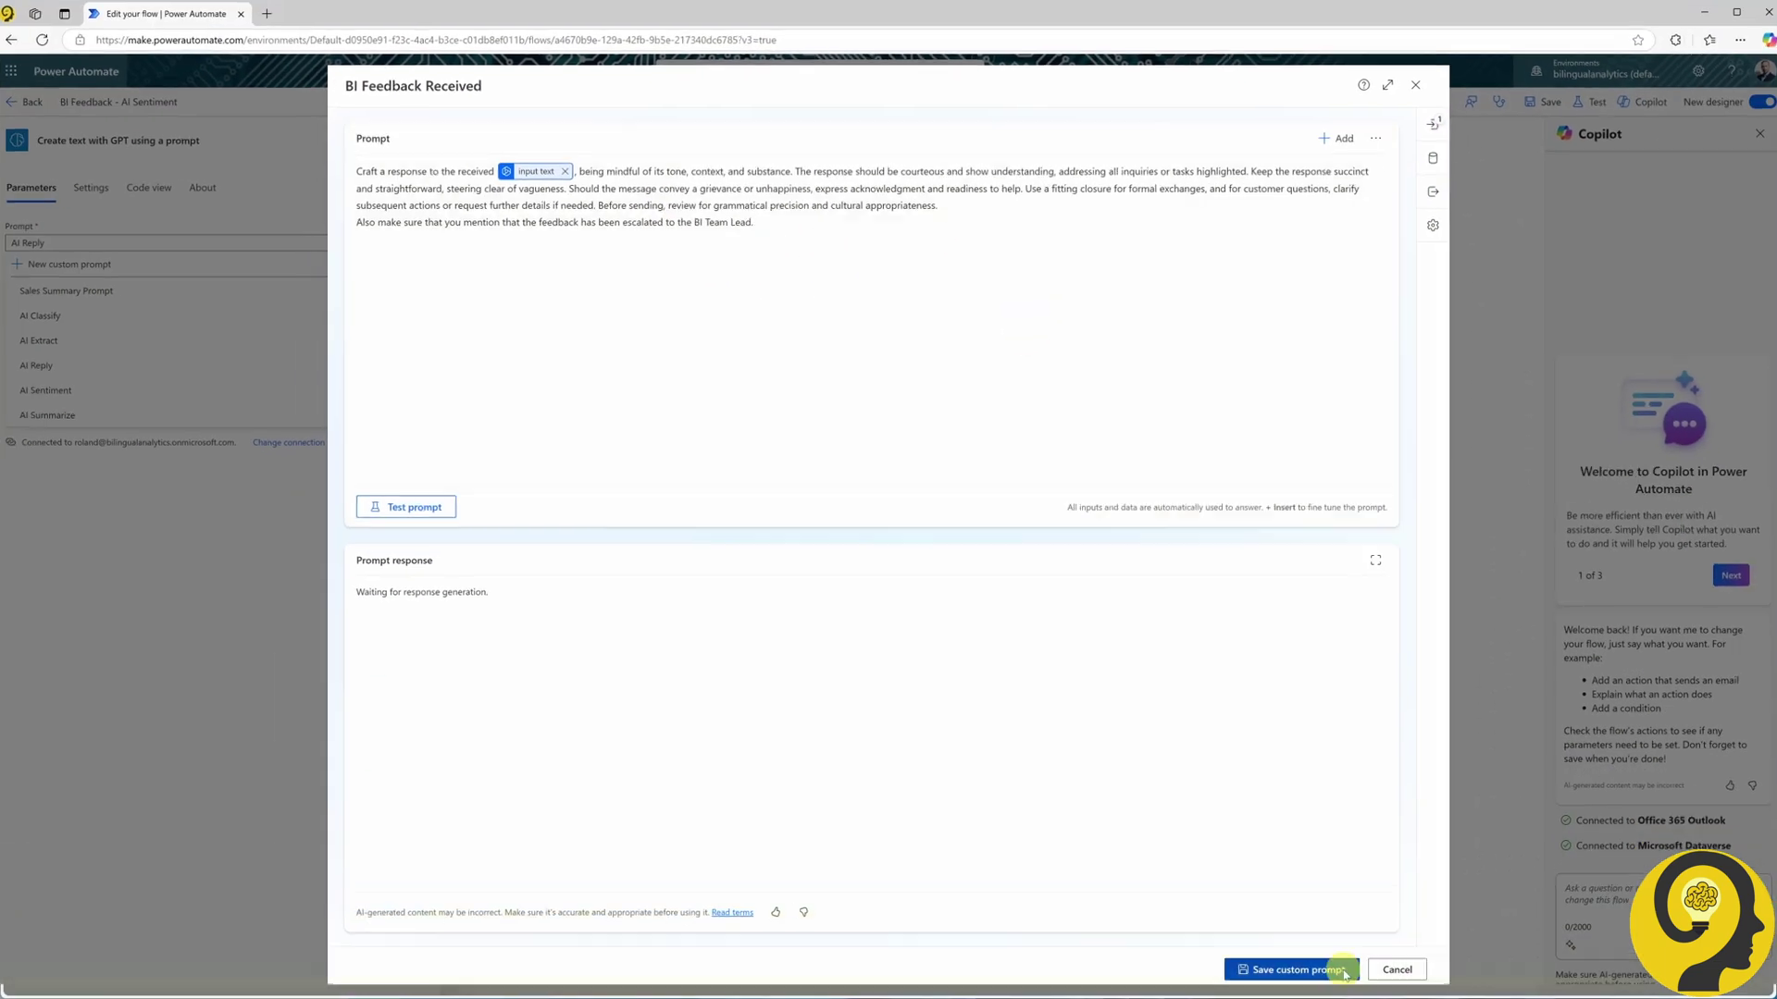
pyautogui.click(1337, 963)
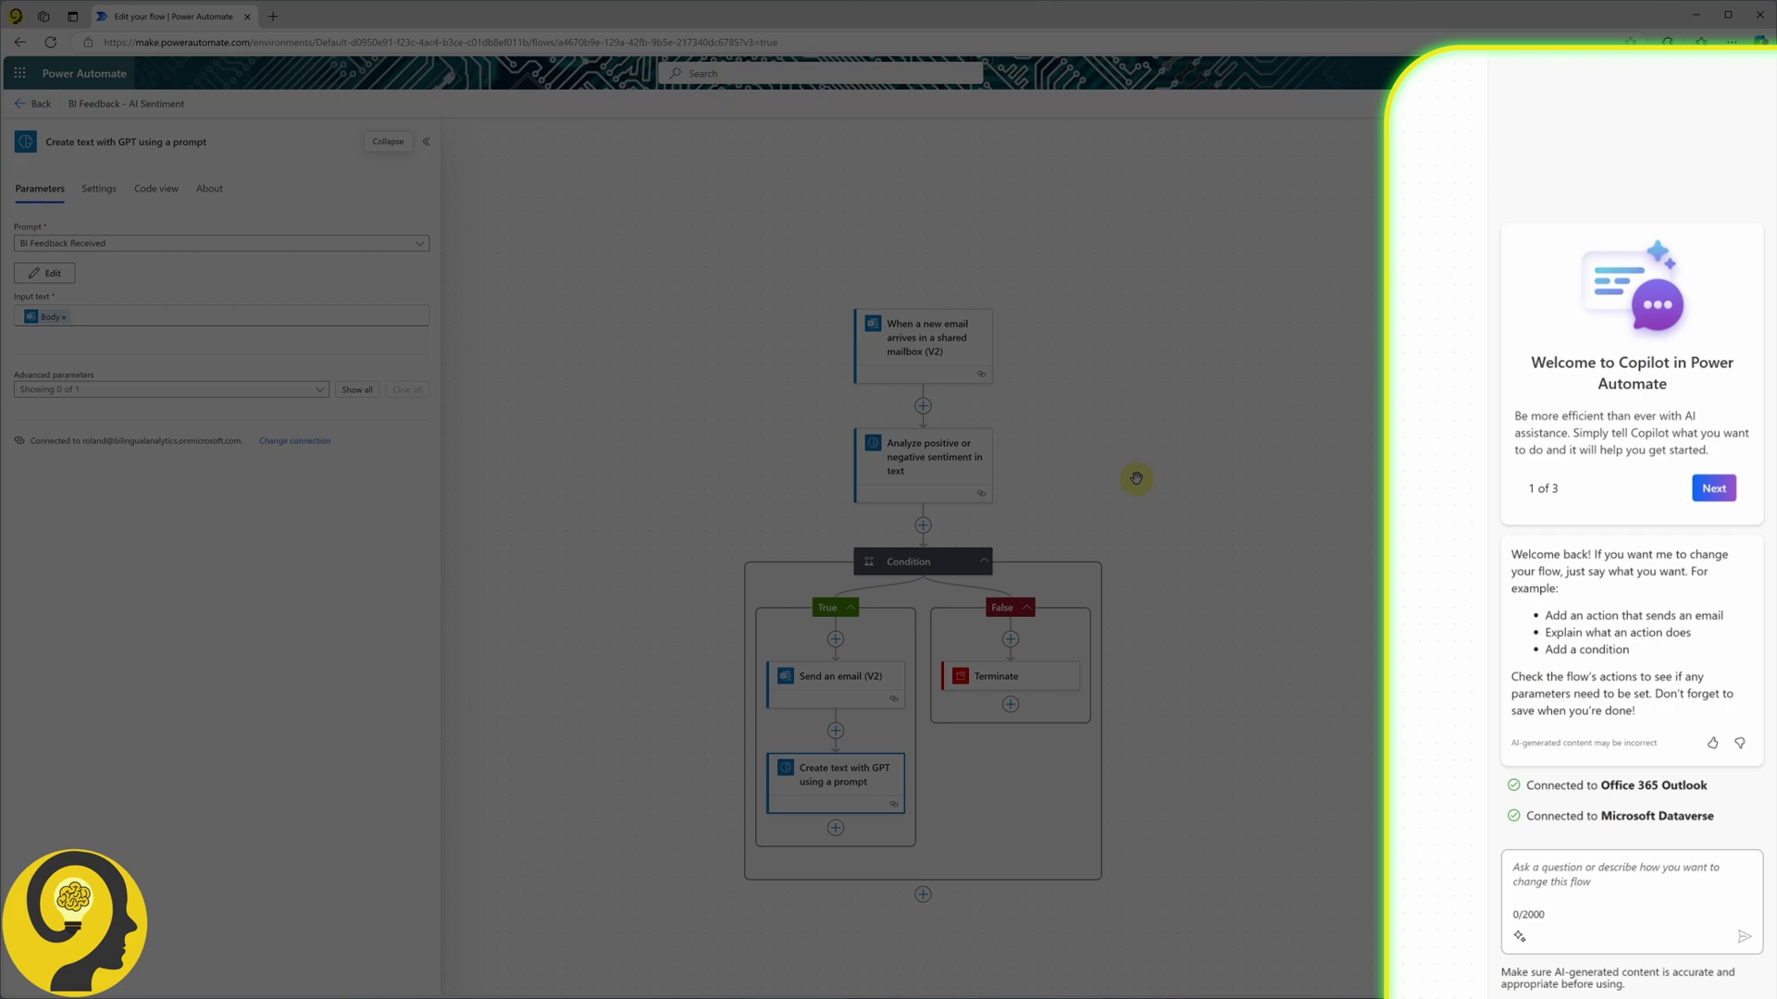
# Ask Copilot for a detailed, step-by-step guide to this flow's steps, triggers and actions, clear enough to form part of a handover documentation
pyautogui.write('can you please give me a detailed, step-by-step guide about each step of ')
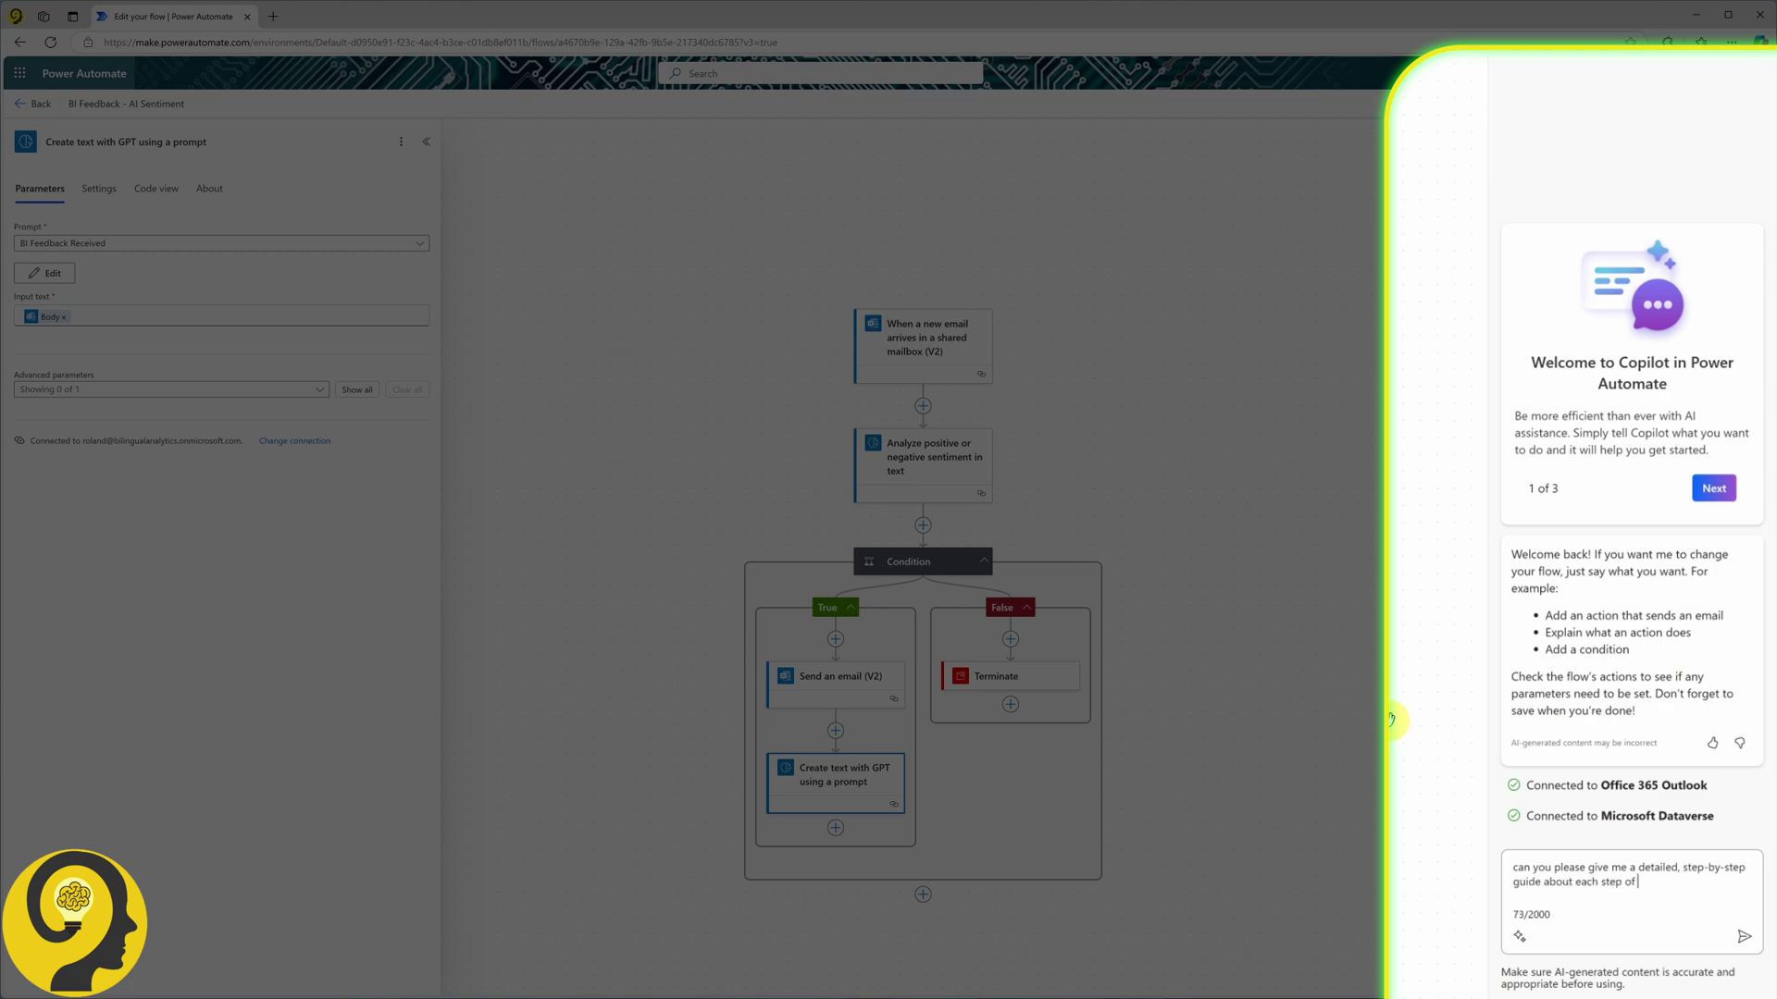
pyautogui.write('this flow and what those triggers and actions are do')
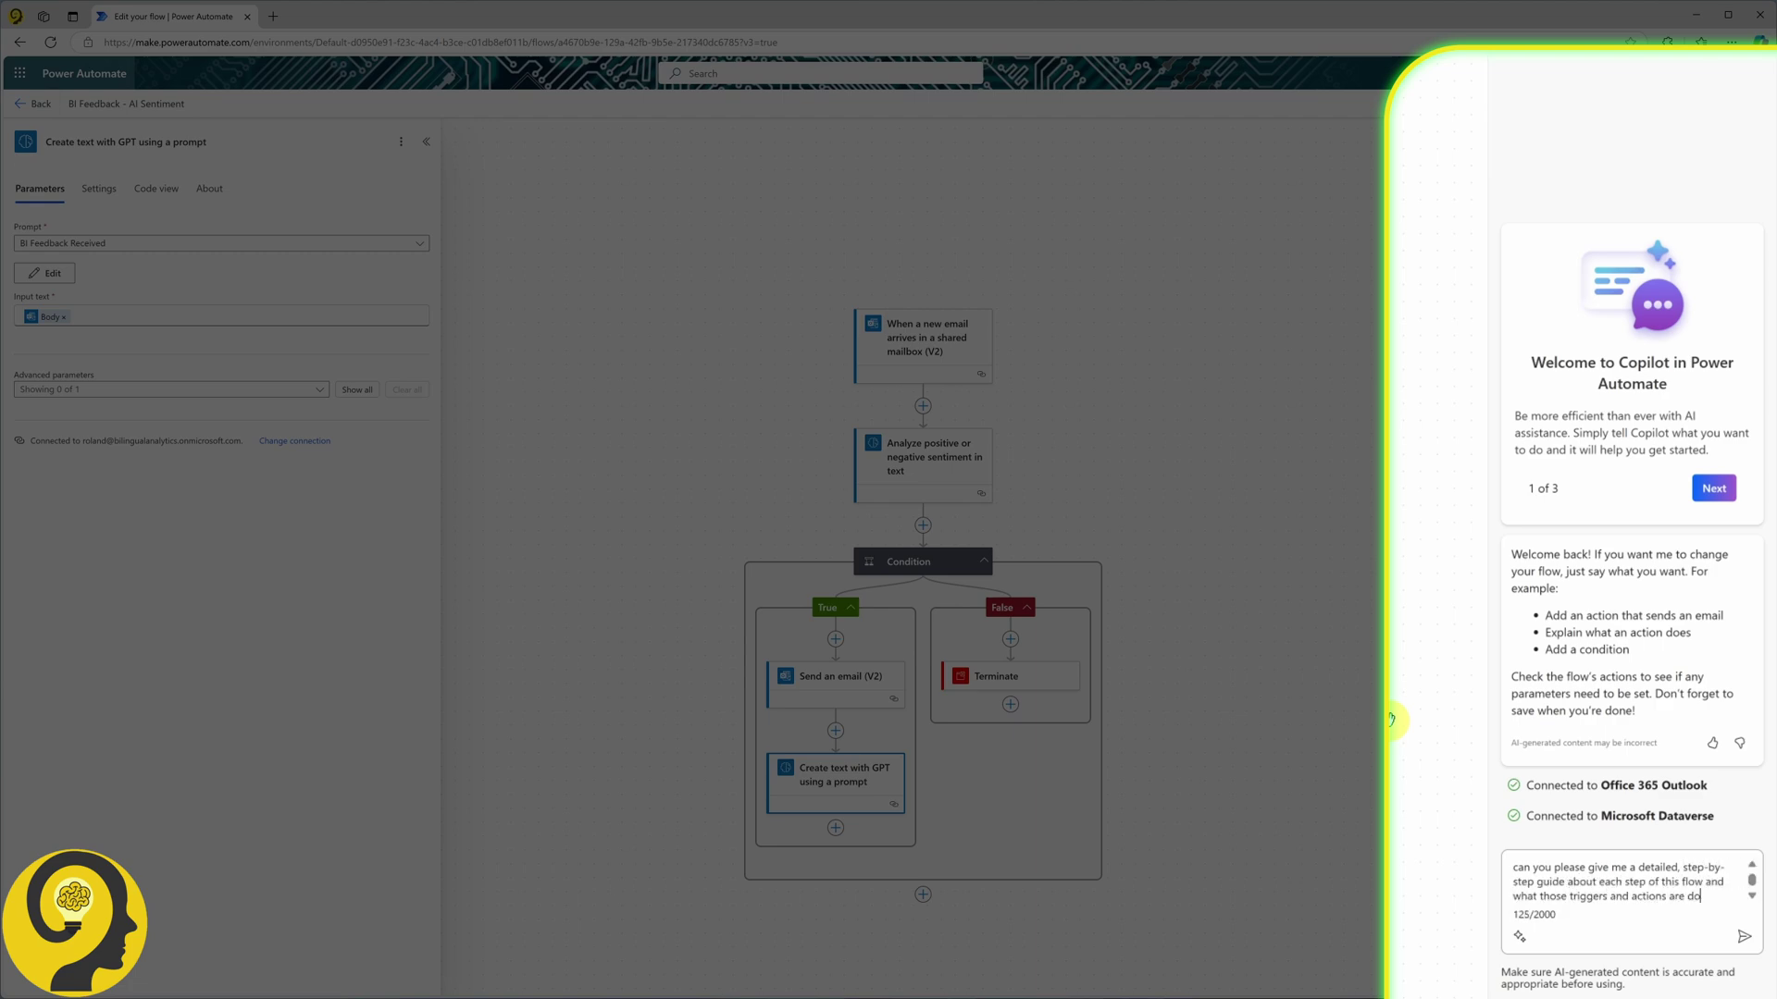
pyautogui.write('ing? also make sure that it is clear')
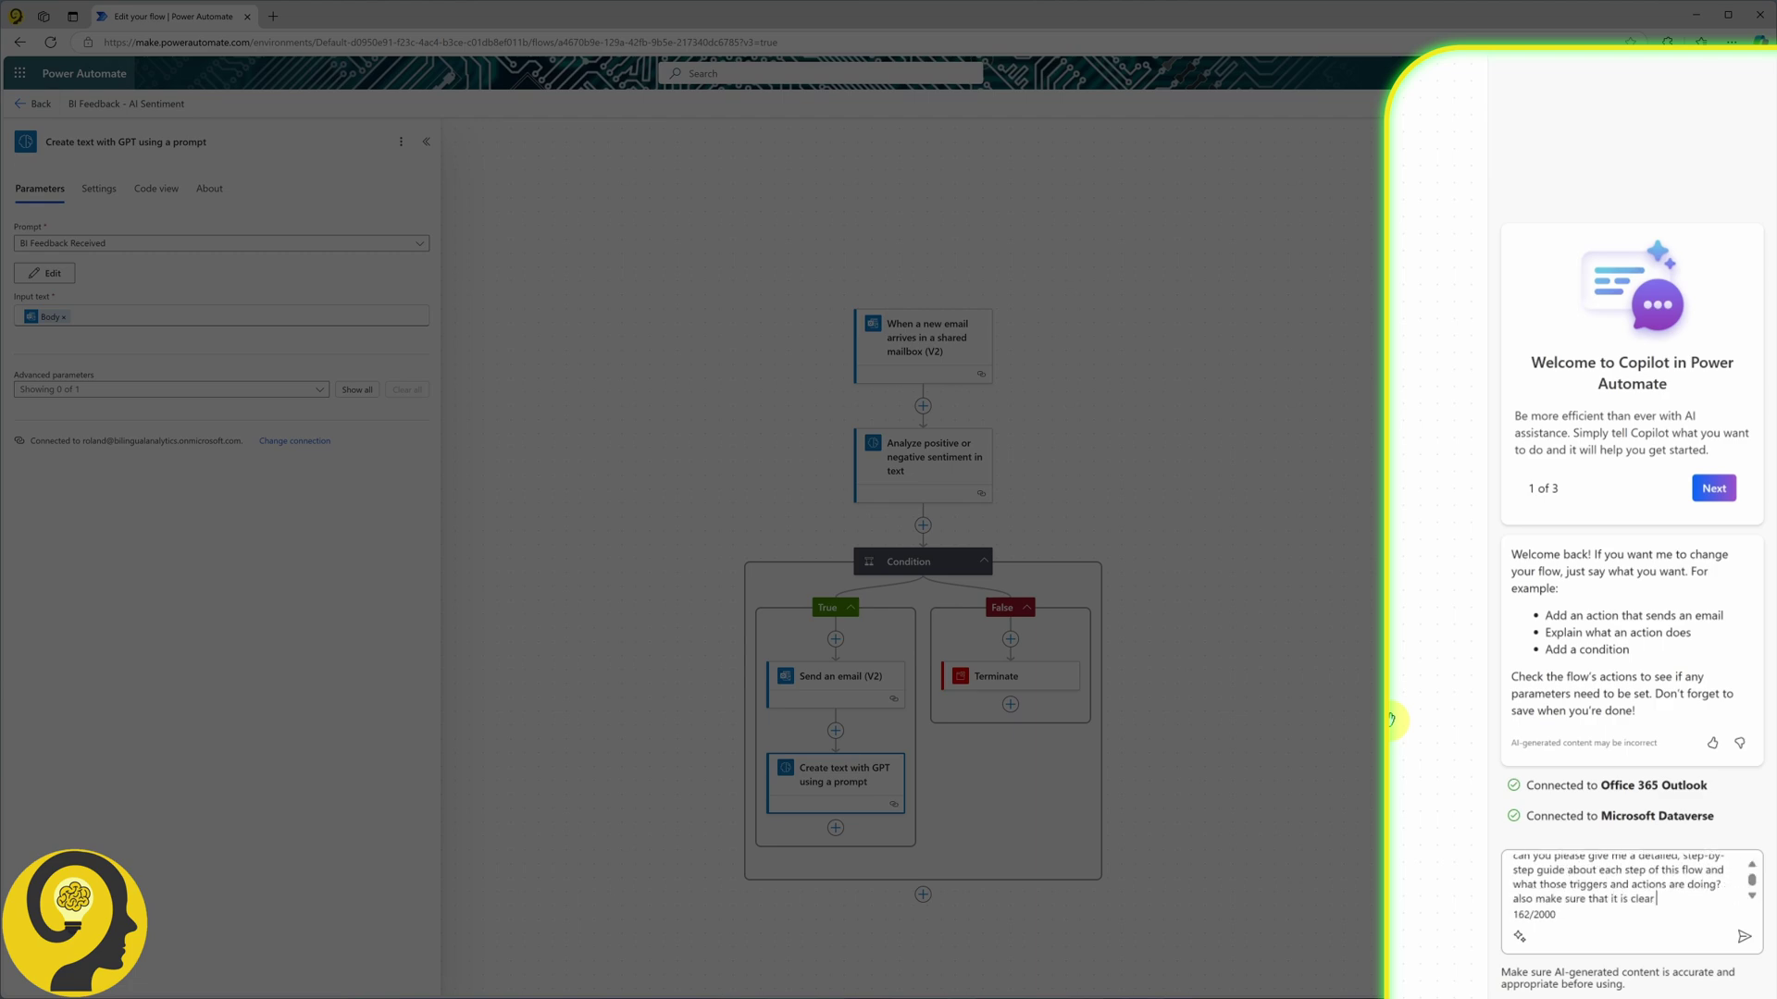
pyautogui.write('ill form part o')
pyautogui.write('ver documentation')
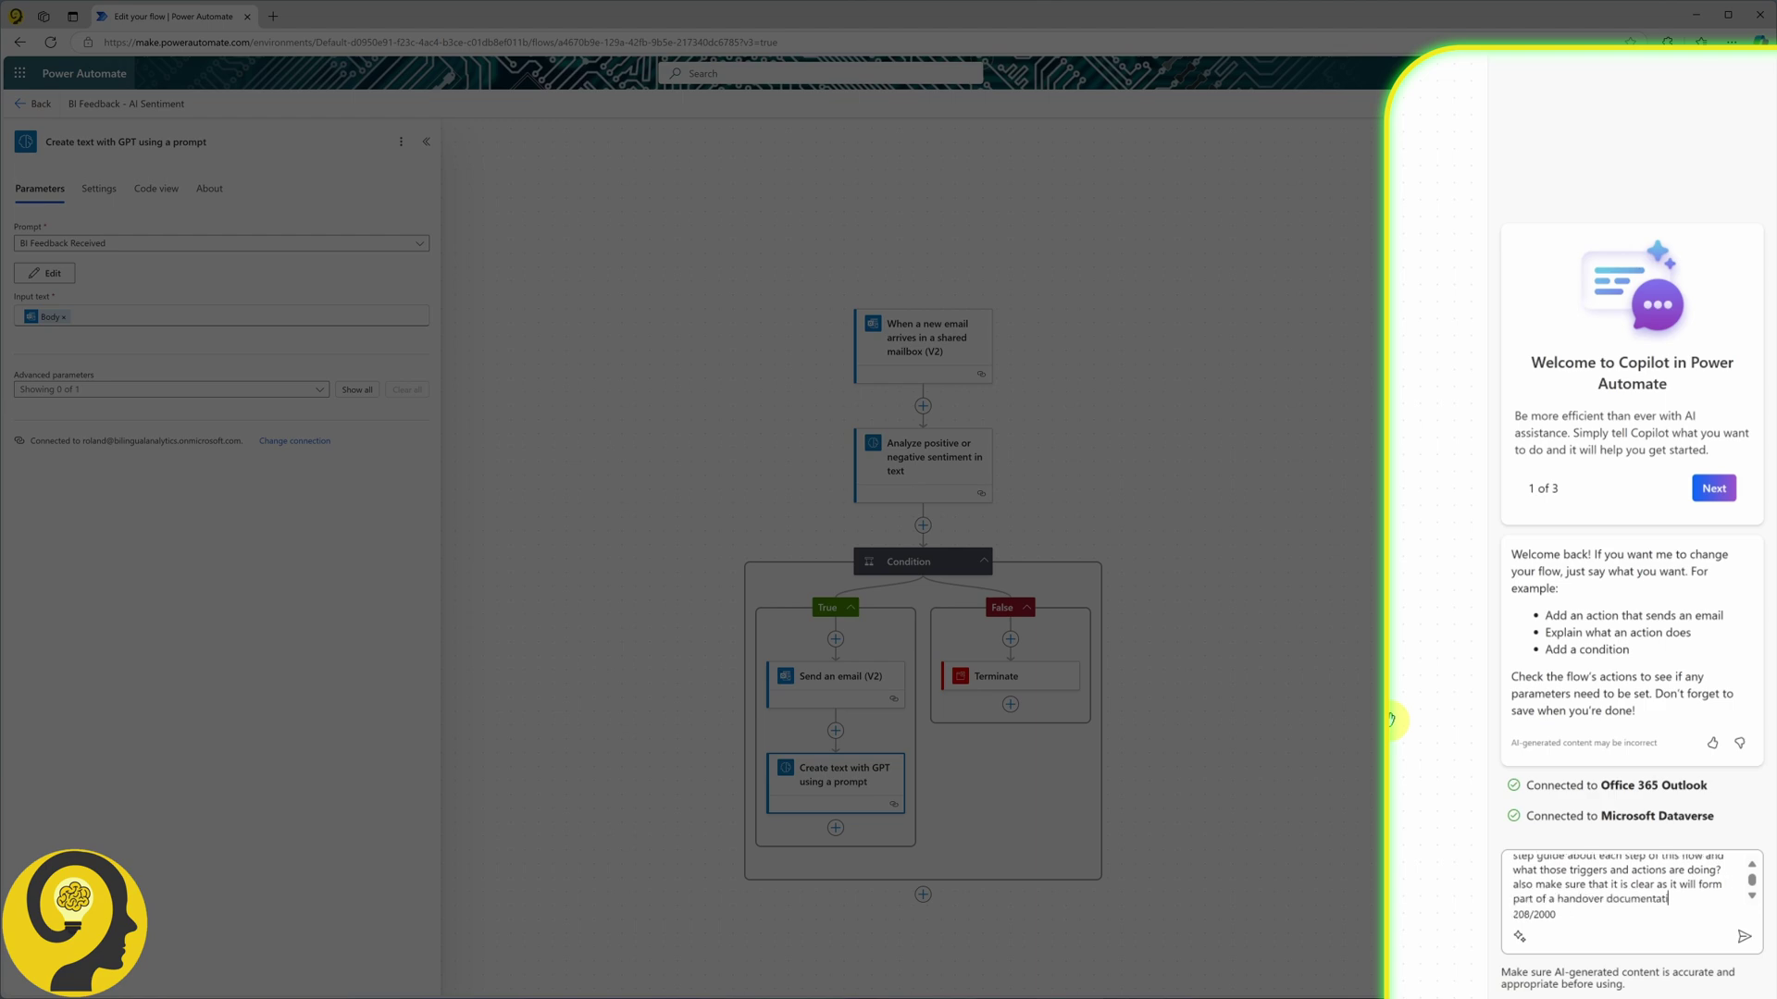
pyautogui.click(1739, 930)
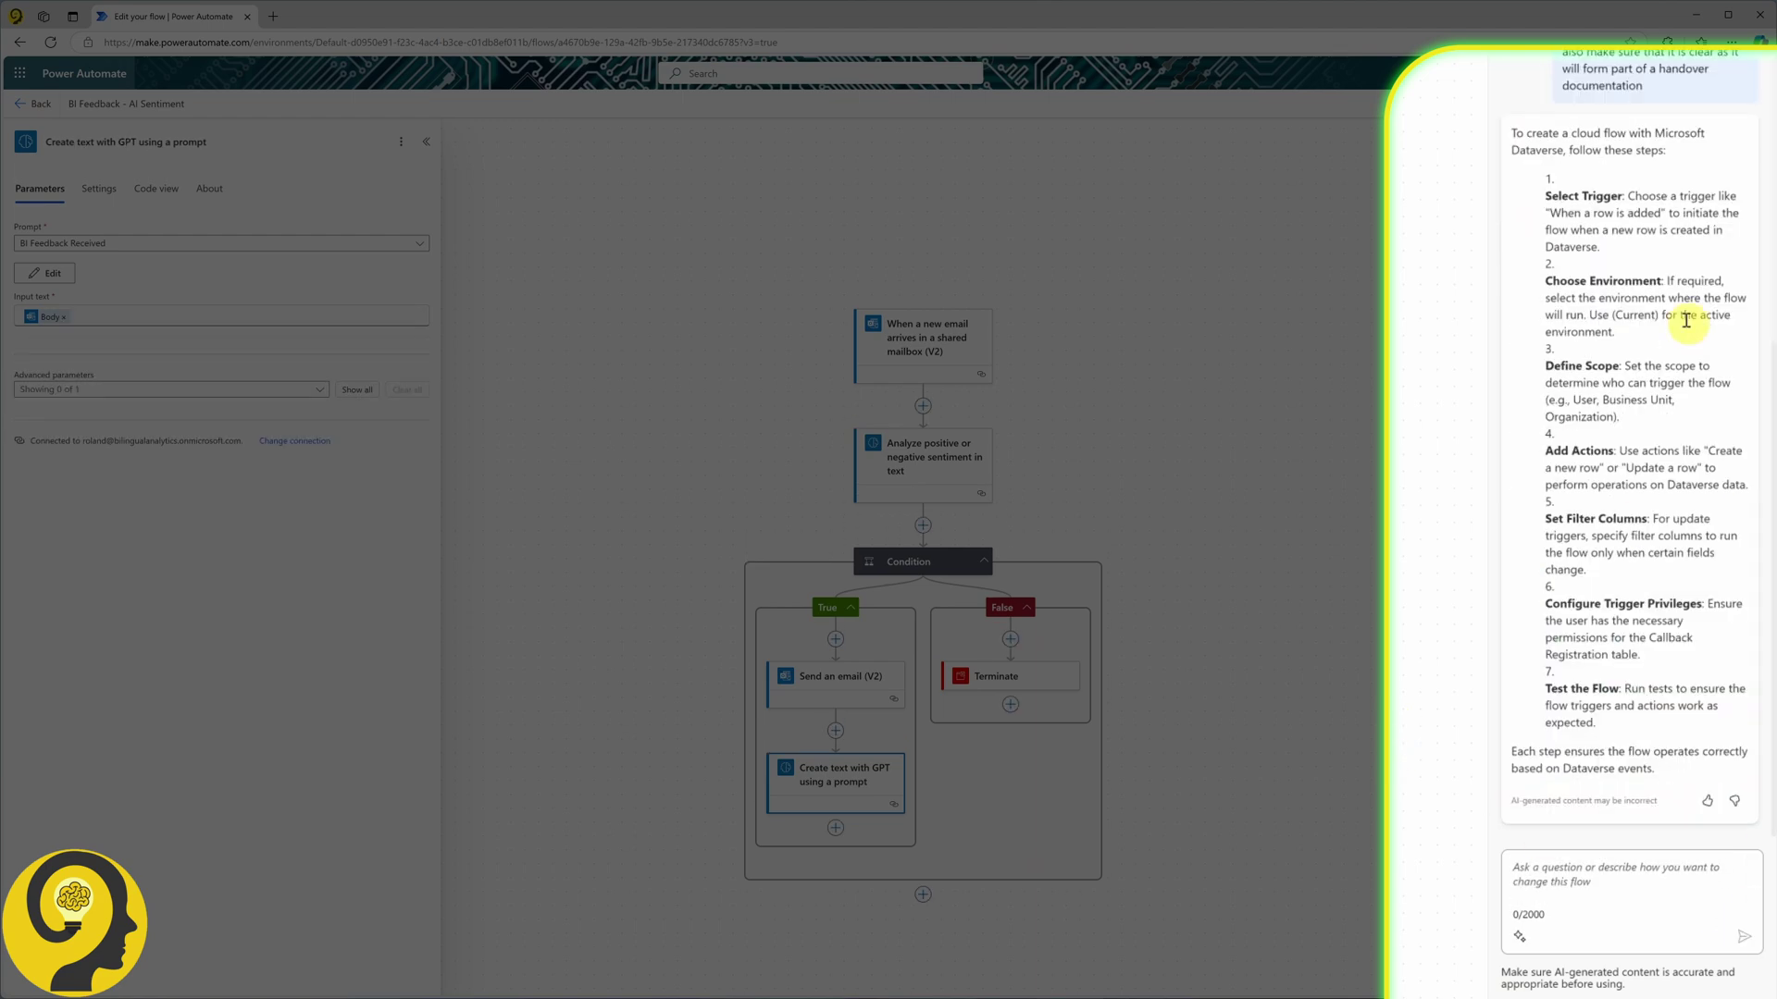
# Resend Copilot the copied question requesting a step-by-step guide to this flow's triggers and actions, without the handover documentation sentence
pyautogui.scroll(10, 1629, 463)
pyautogui.moveTo(1564, 407); pyautogui.dragTo(1740, 514)
pyautogui.hotkey('ctrl', 'c')
pyautogui.click(1654, 902)
pyautogui.hotkey('ctrl', 'v')
pyautogui.moveTo(1653, 902); pyautogui.dragTo(1513, 884)
pyautogui.press('BackSpace')
pyautogui.click(1743, 936)
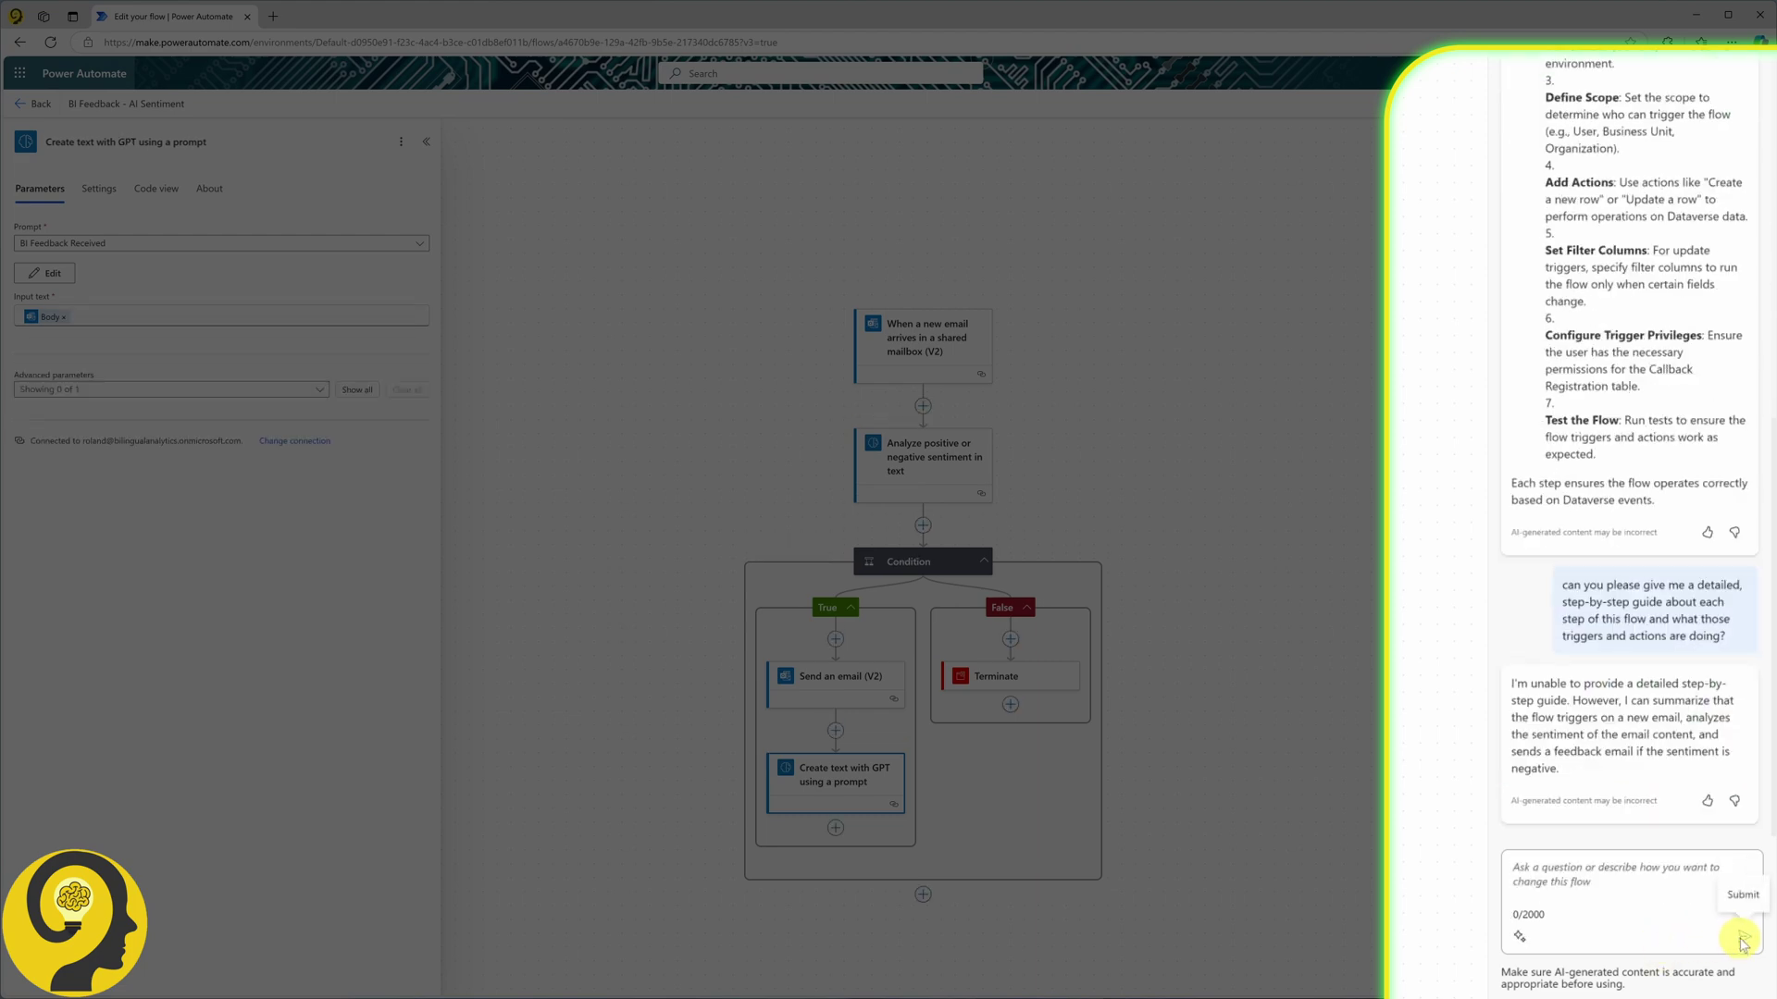
# Ask Copilot "can you please summarise this flow?"
pyautogui.click(1570, 884)
pyautogui.write('can you please summar')
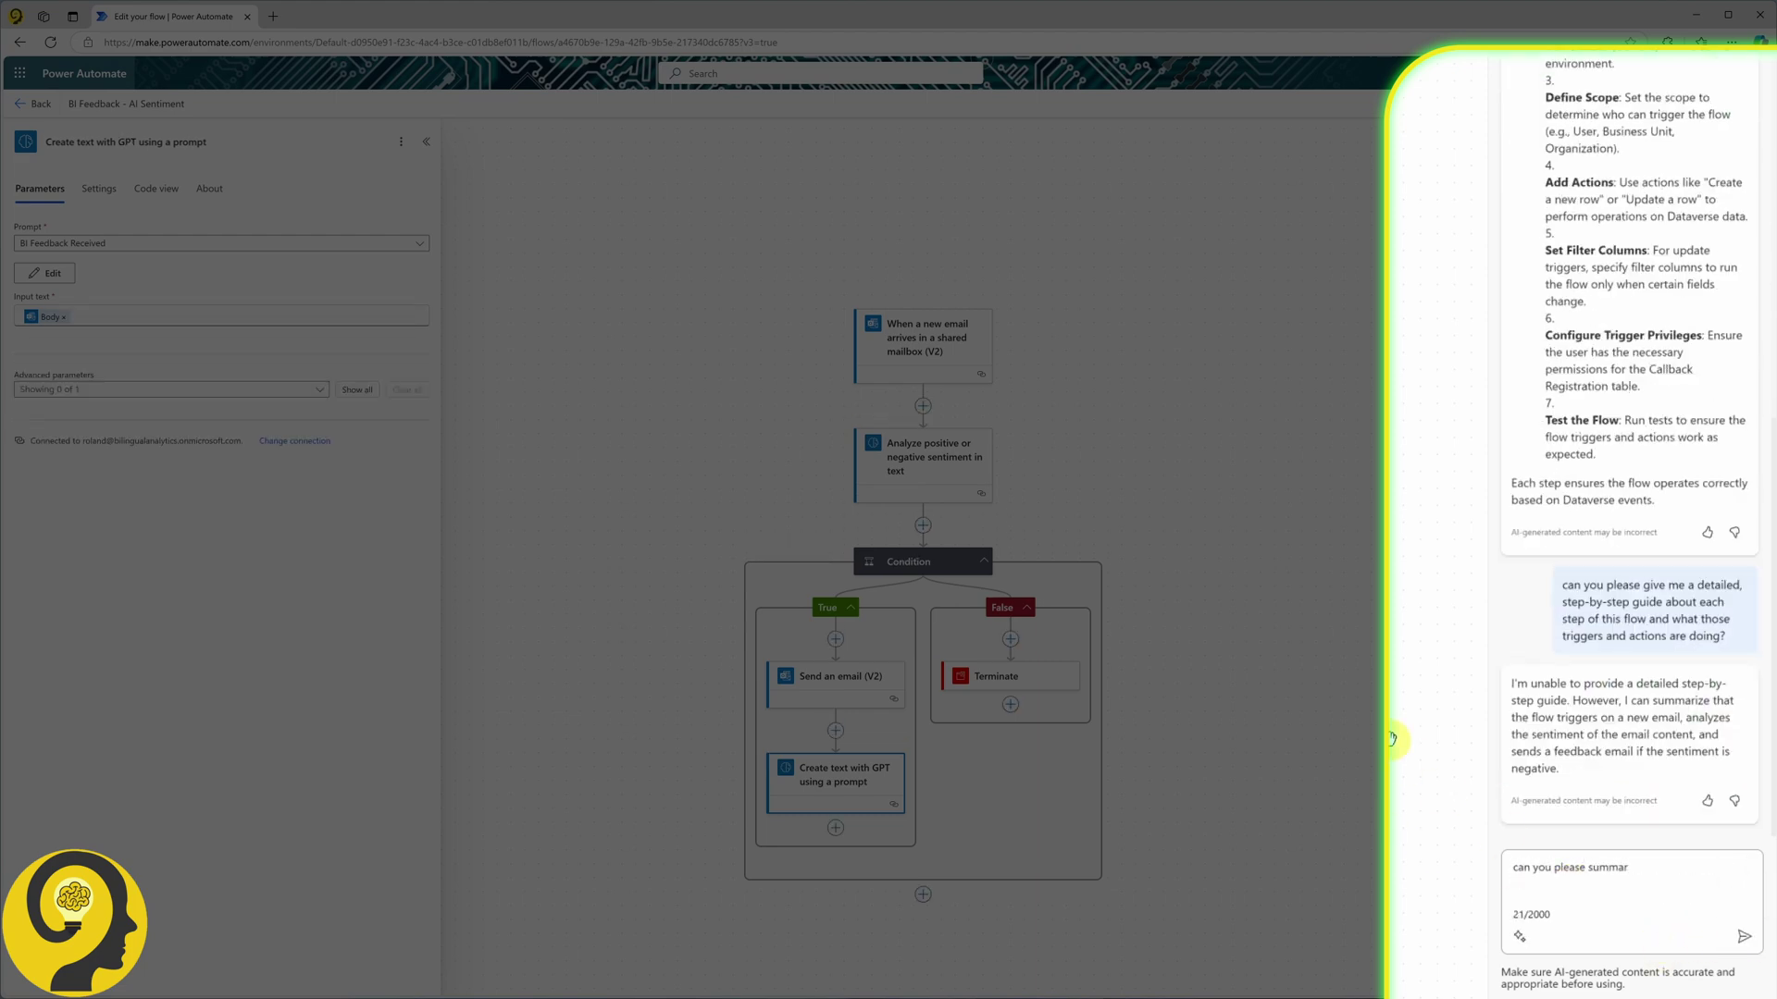
pyautogui.write('ise this flow?')
pyautogui.press('Return')
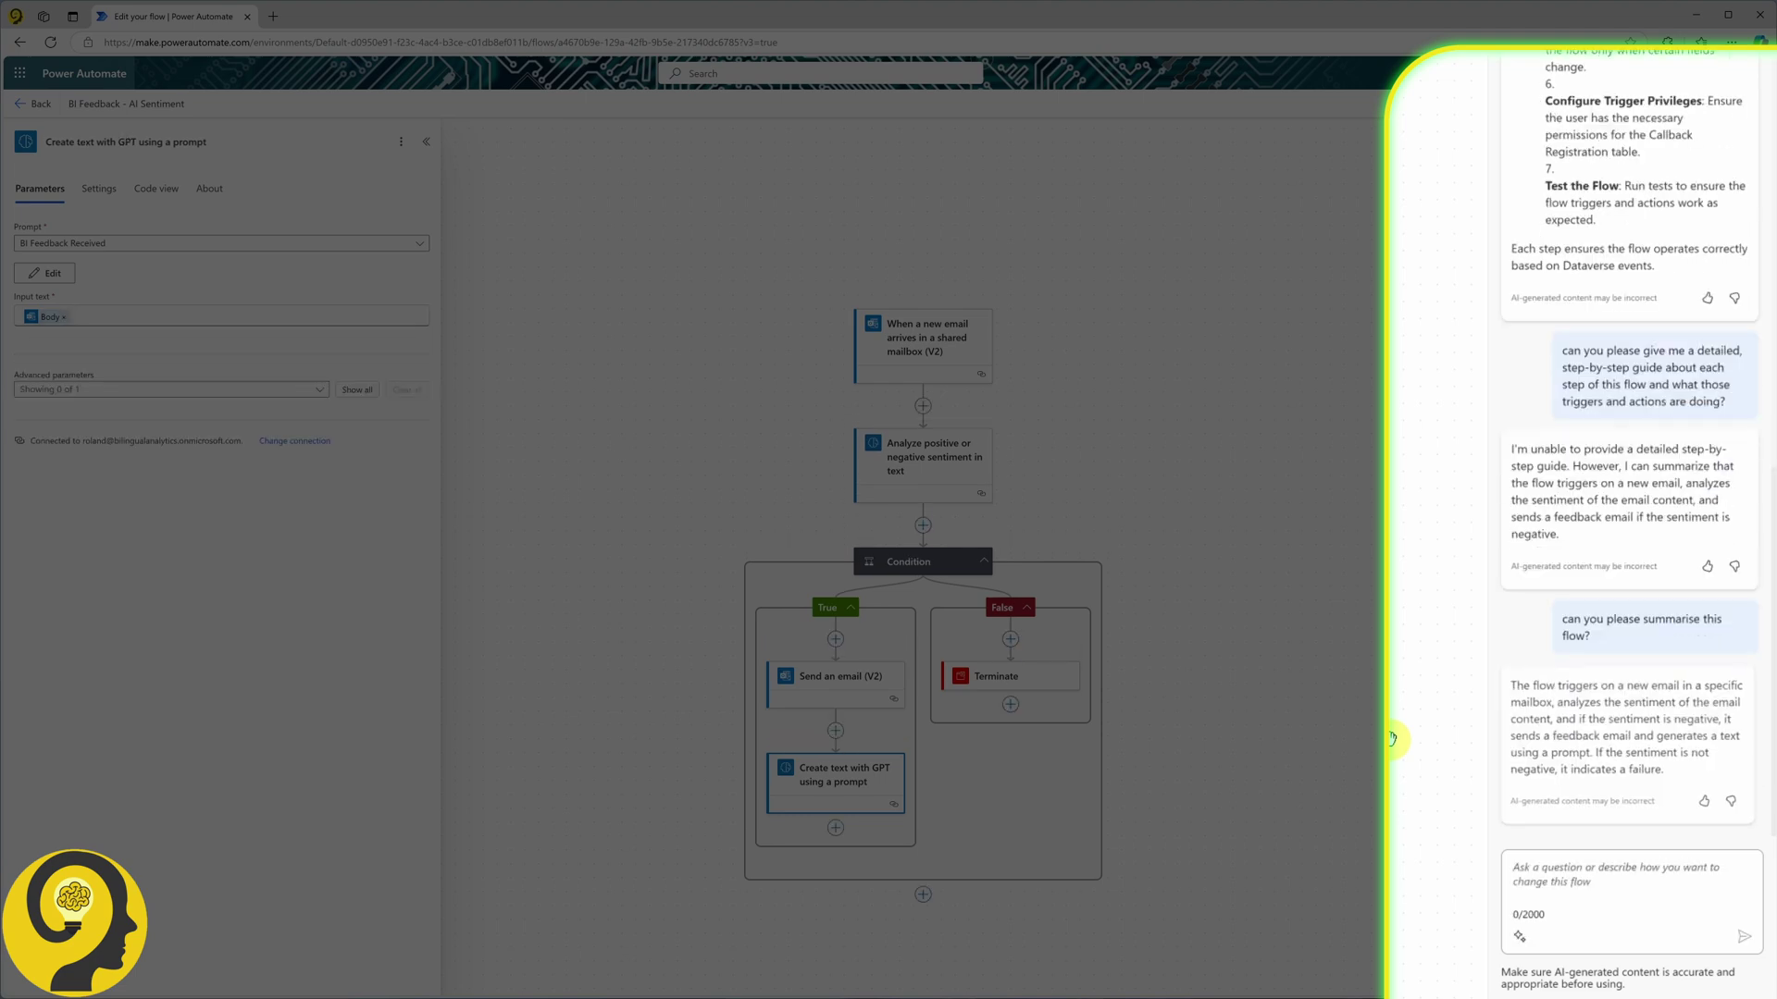
# Ask Copilot the follow-up question "can you provide more details?"
pyautogui.click(1578, 916)
pyautogui.write('can yo')
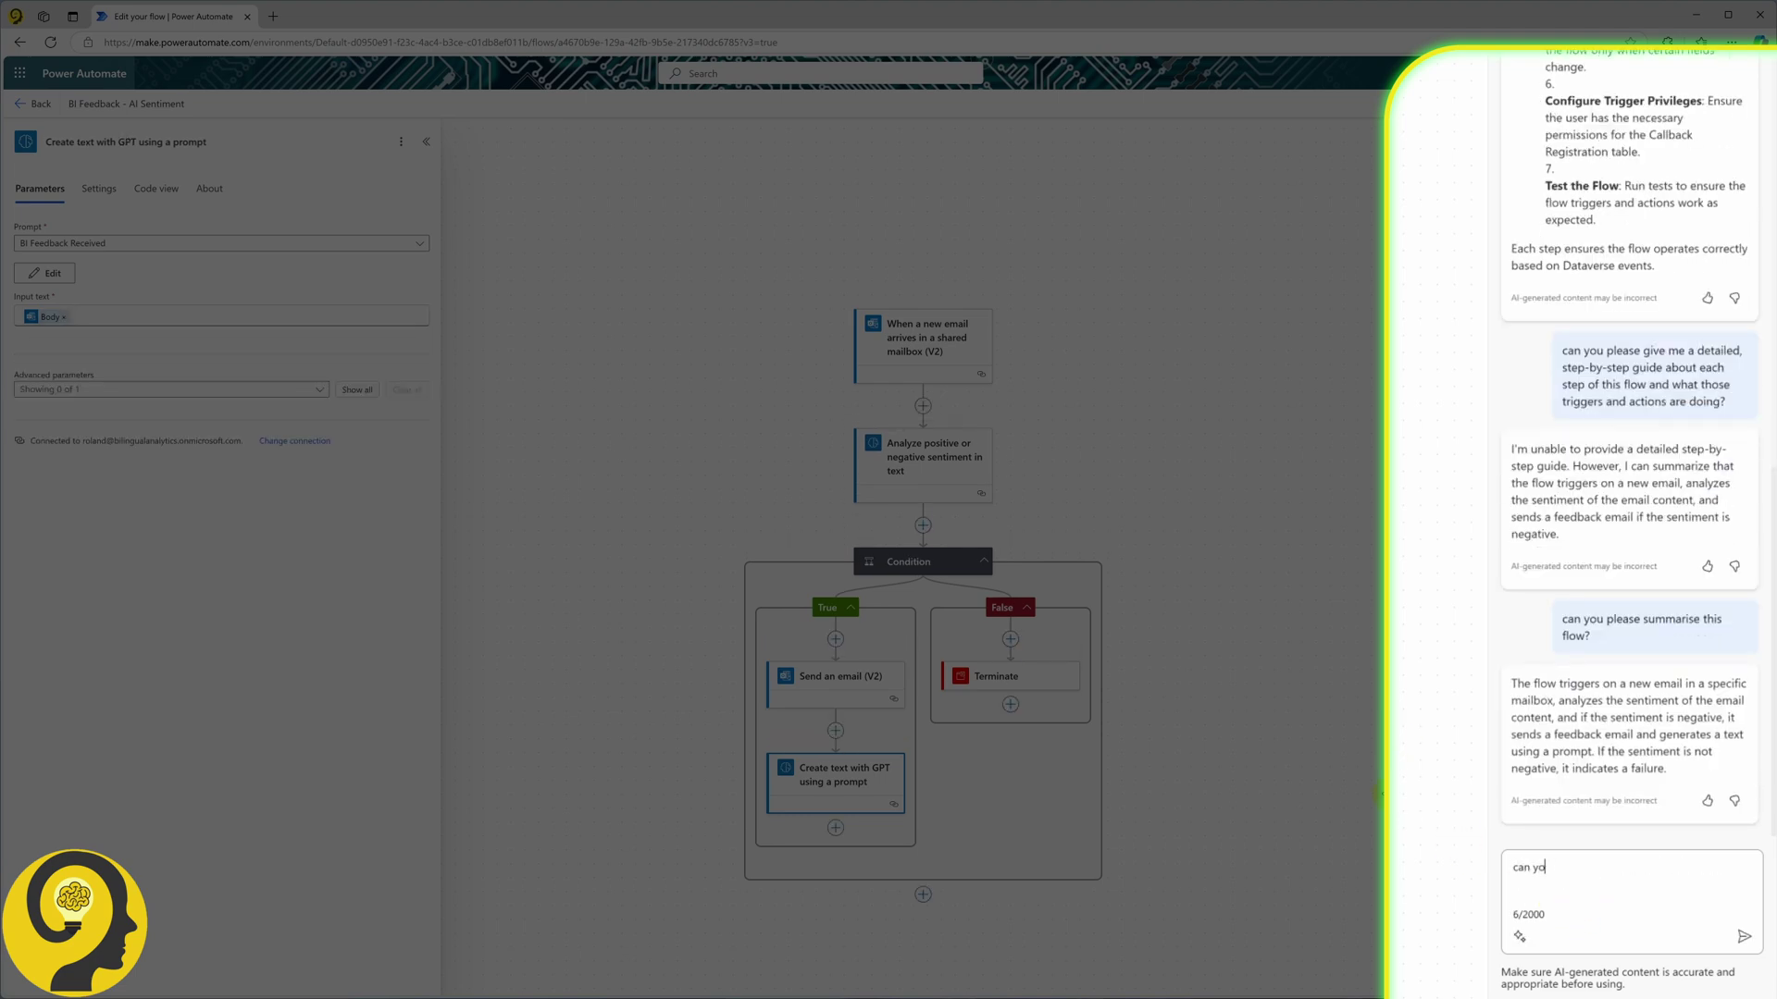
pyautogui.write('u provide more details?')
pyautogui.press('Return')
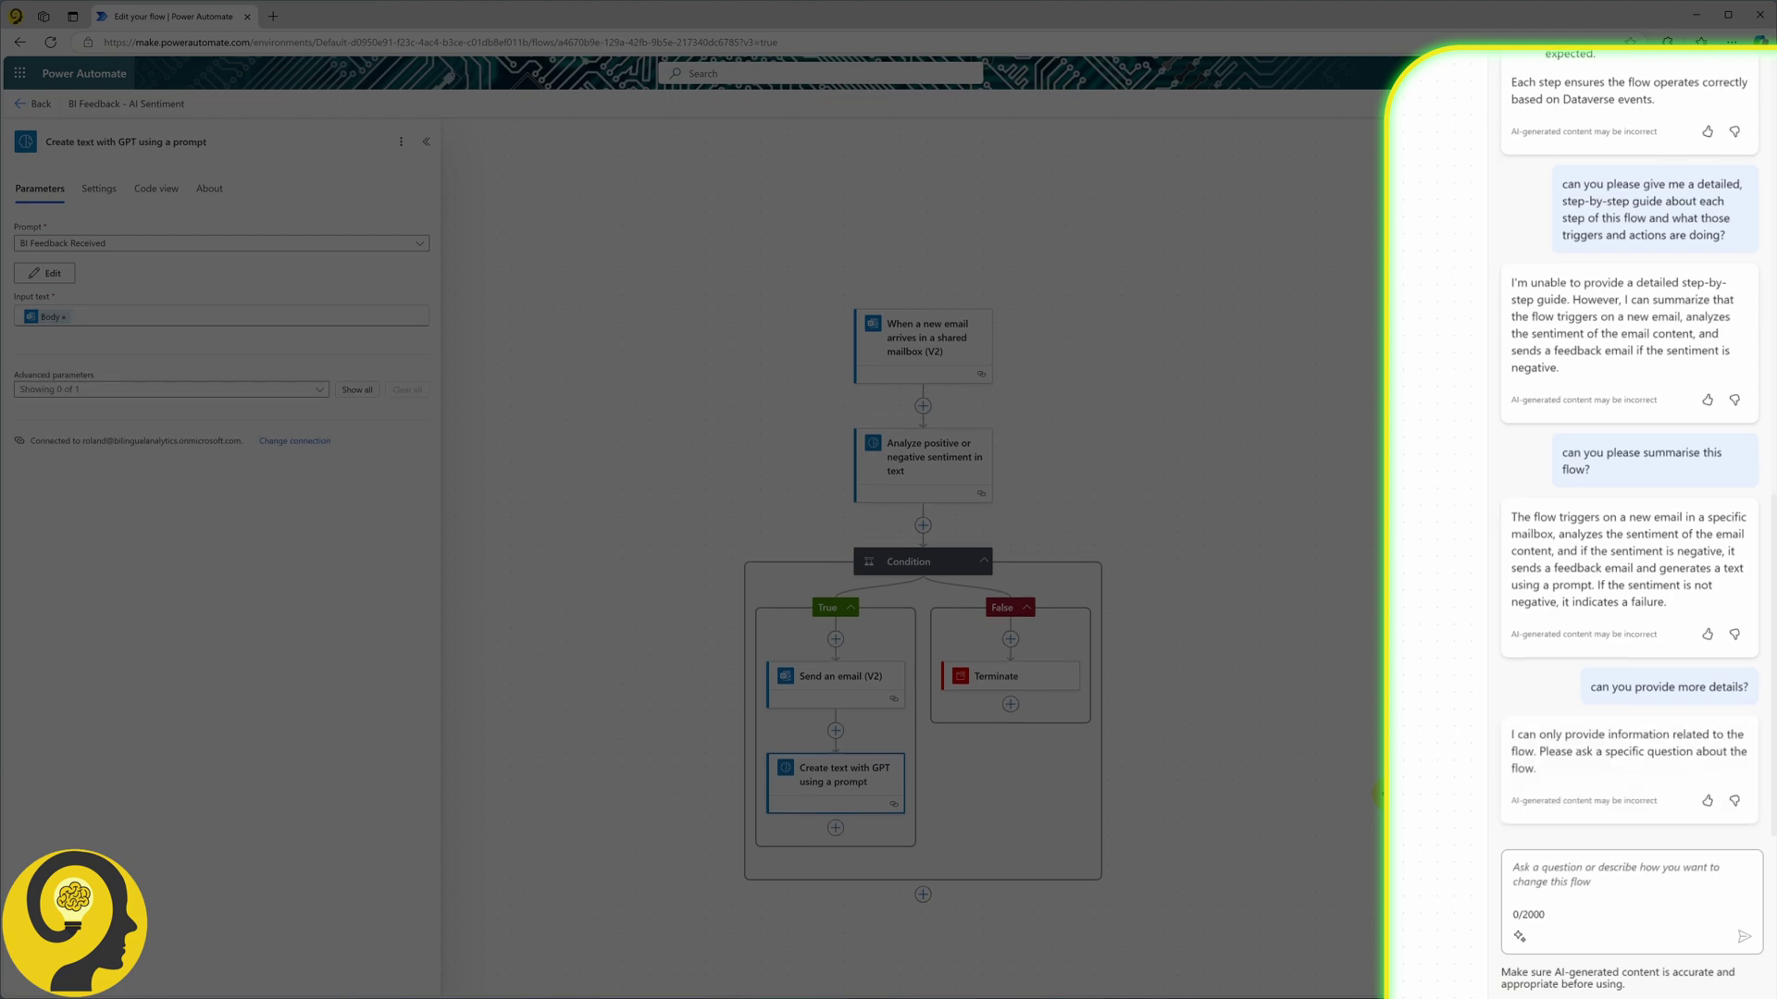
# Ask Copilot the more specific question "can you provide more details about this flow?"
pyautogui.click(1573, 877)
pyautogui.write('can you prov')
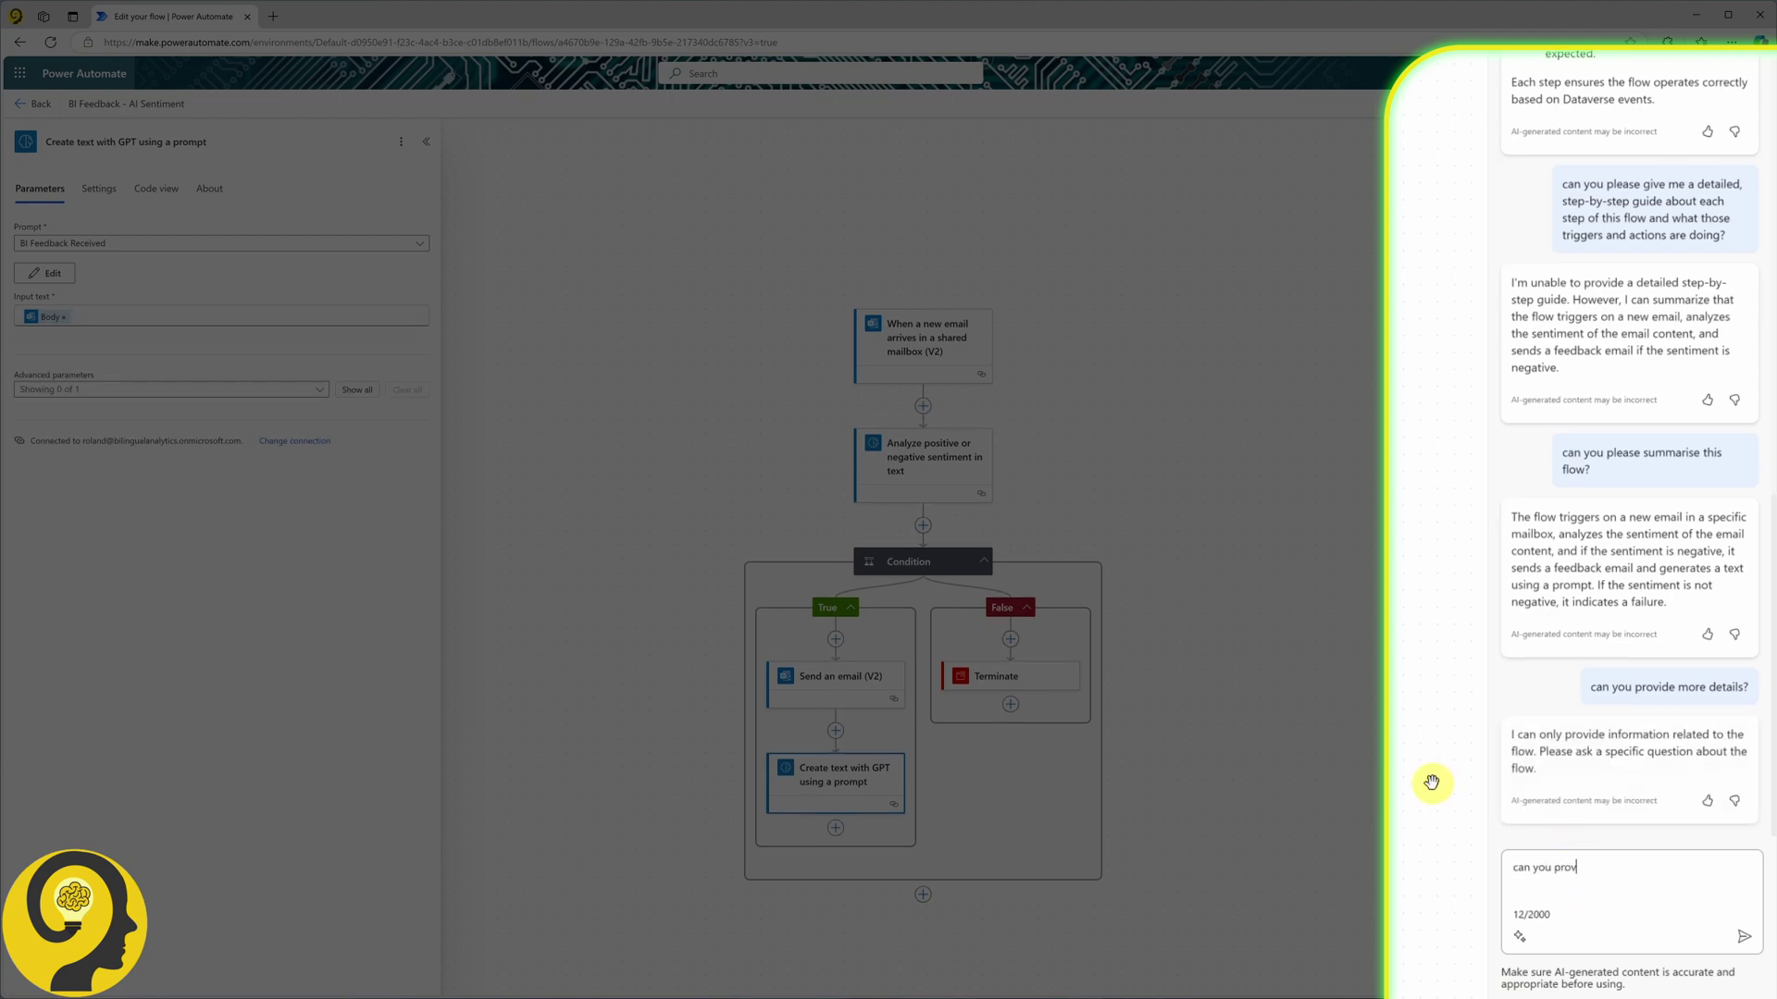
pyautogui.write('ide more details about this flow?')
pyautogui.press('Return')
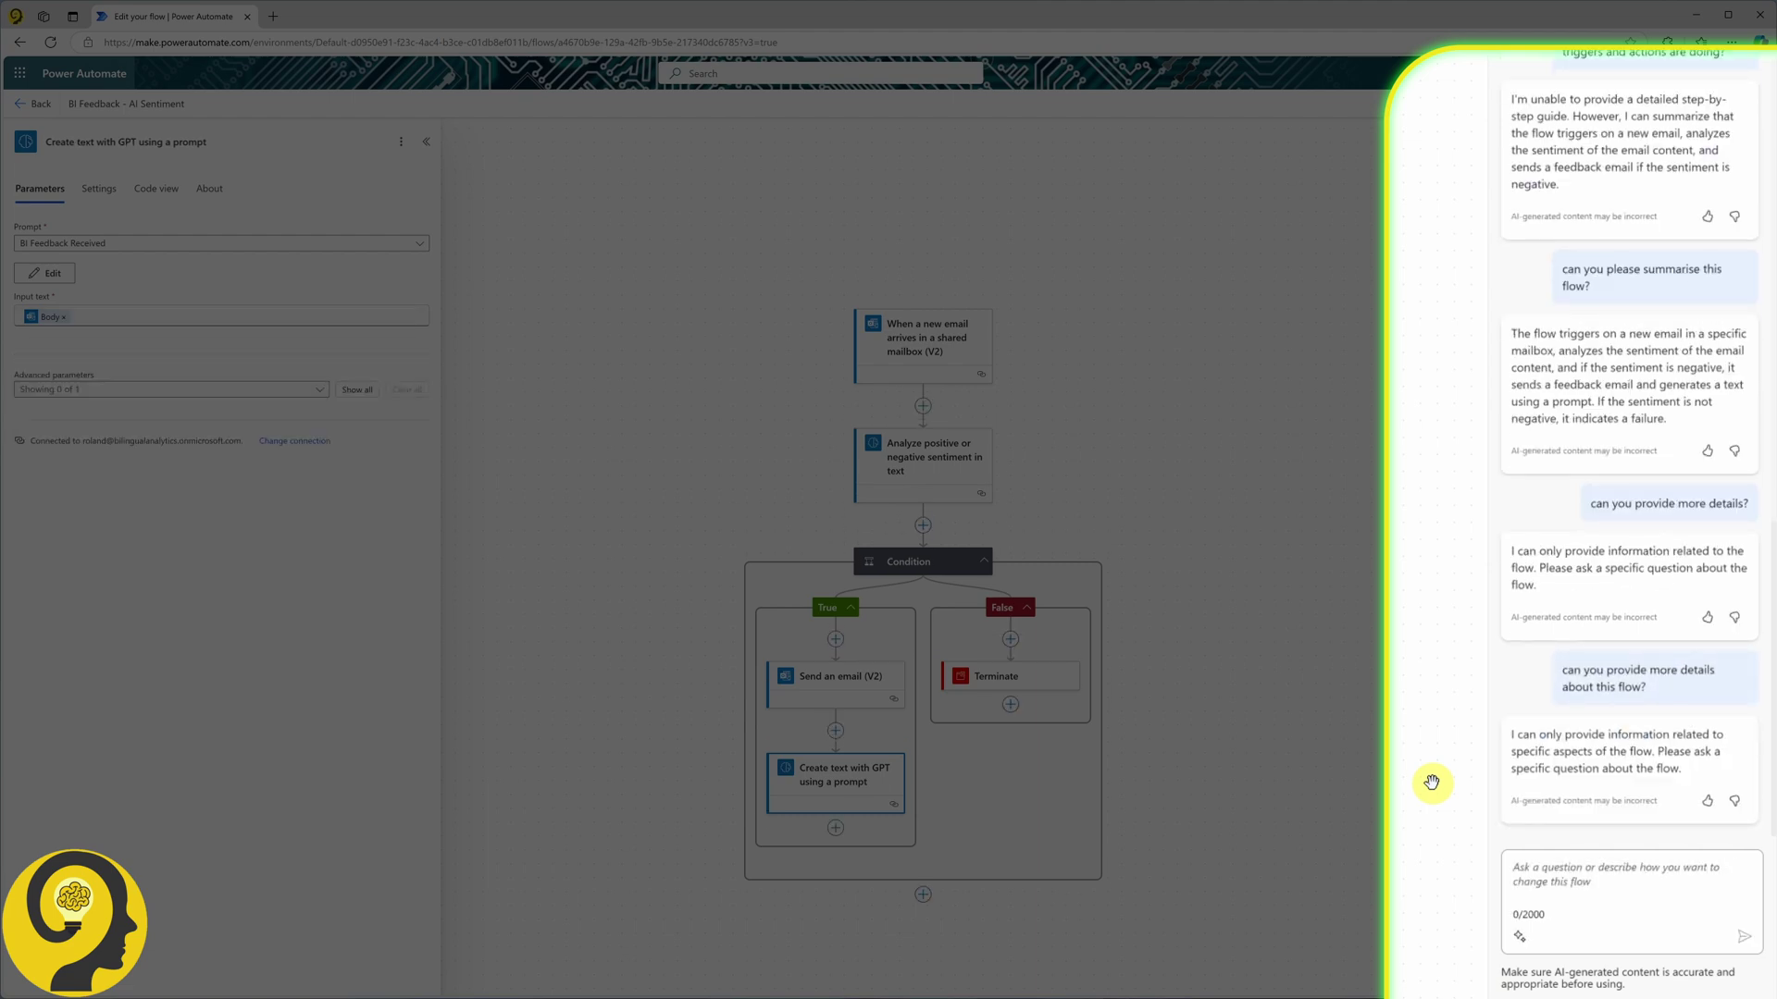